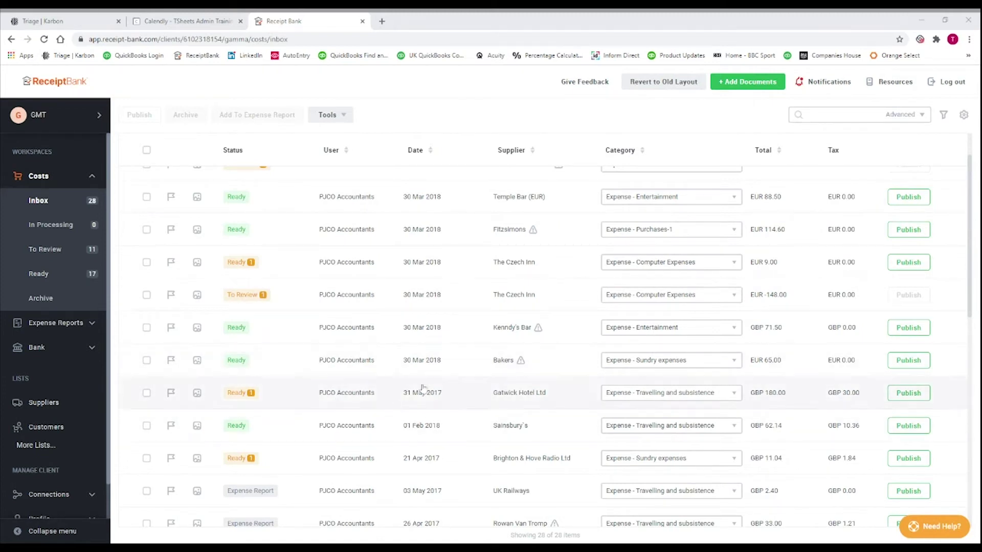
Open the Gatwick Hotel Ltd item dated 31 May 2017 from the costs inbox.
scroll(412, 327, "up", 1)
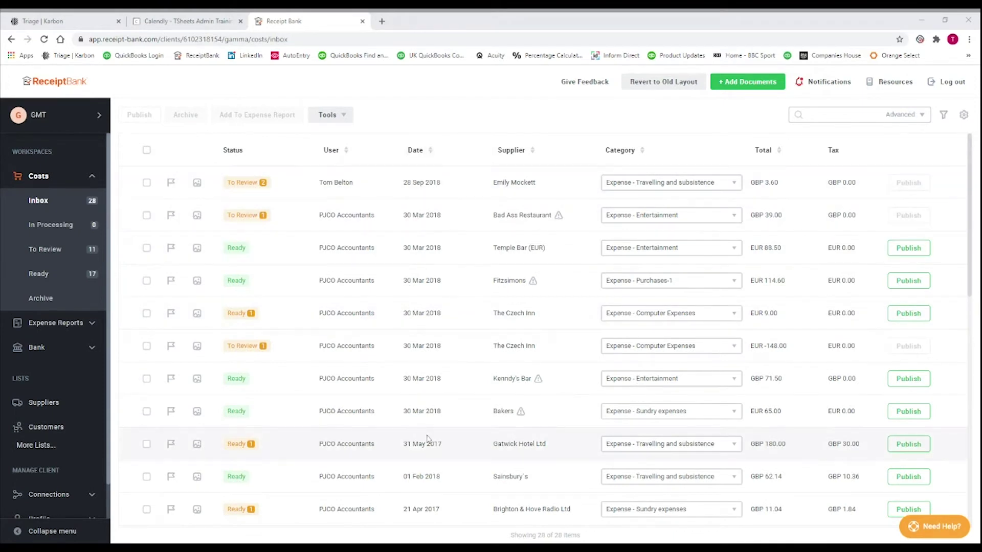
scroll(429, 433, "down", 1)
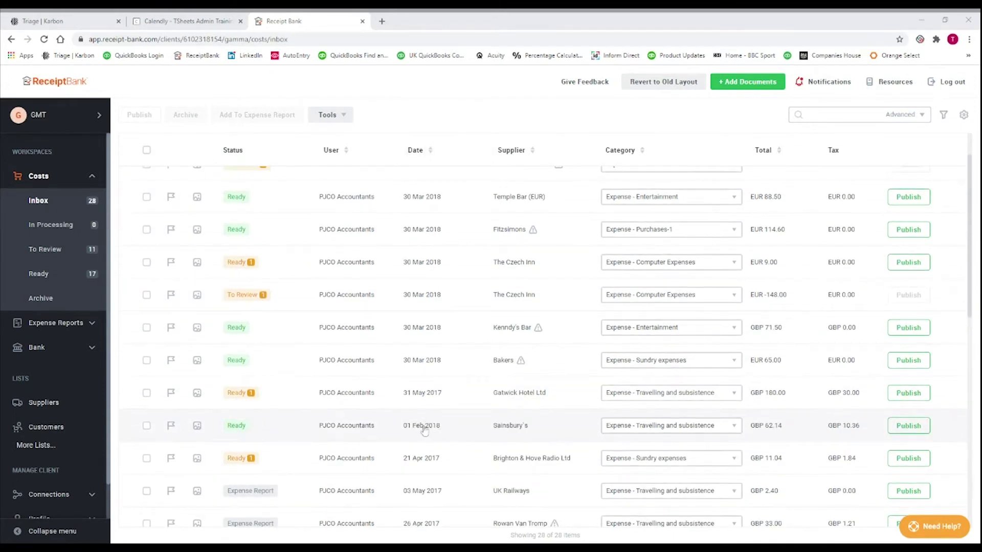
scroll(430, 432, "down", 1)
scroll(430, 401, "down", 2)
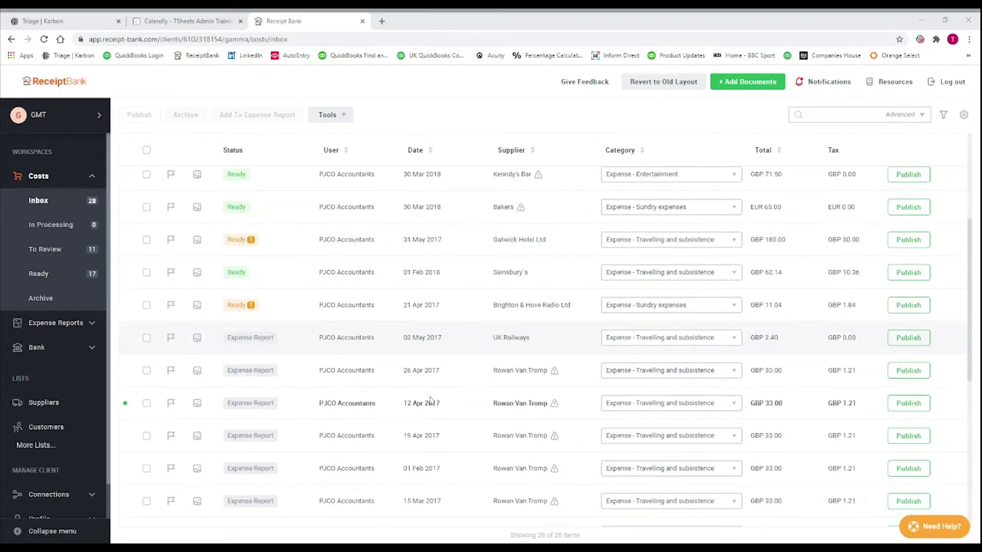
scroll(433, 389, "up", 1)
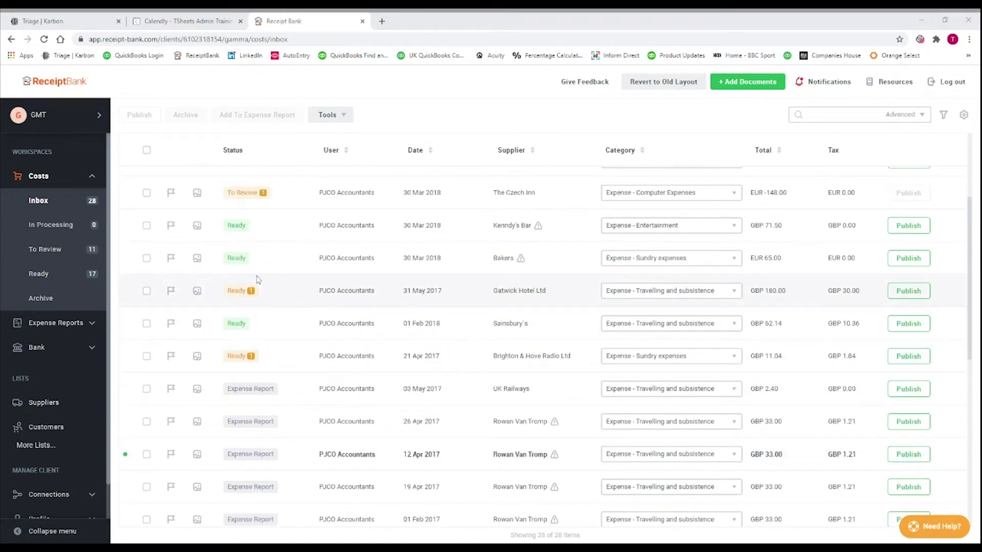
scroll(243, 279, "up", 3)
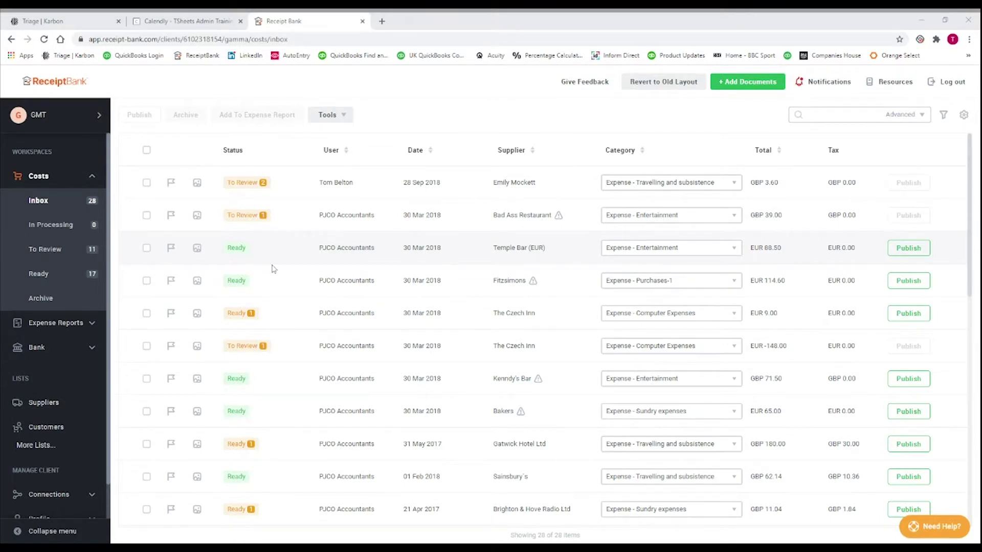
scroll(271, 268, "down", 1)
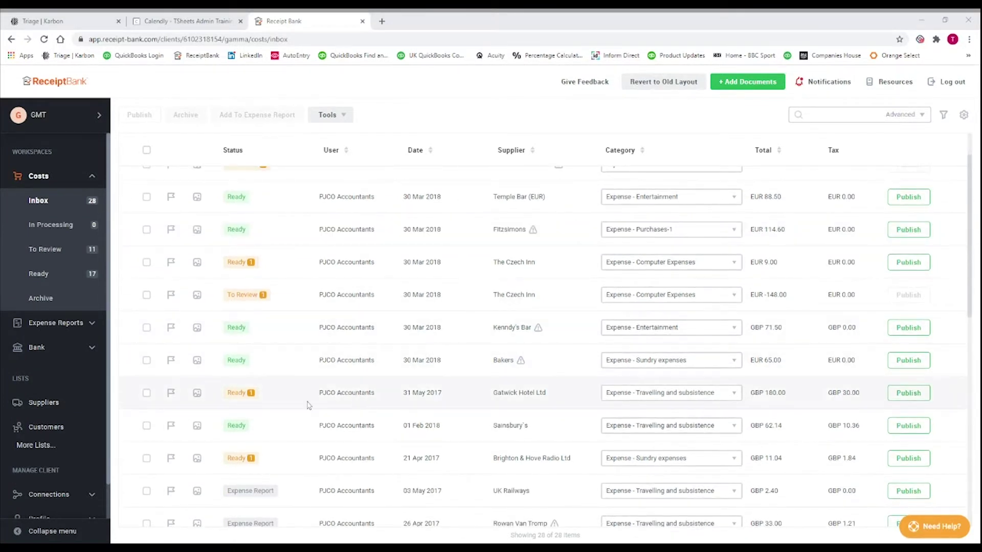
mouse_move(287, 403)
left_click(303, 399)
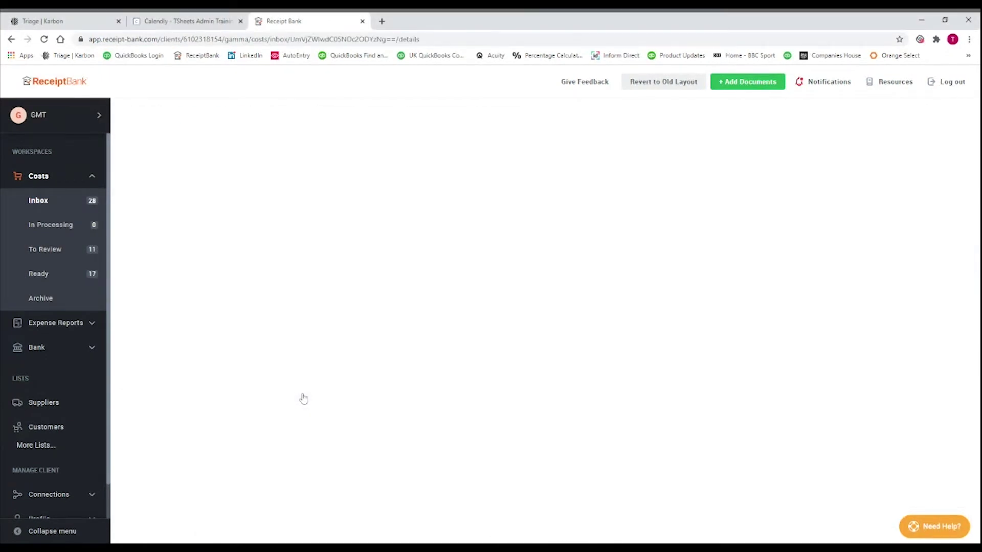
Compare the hotel invoice image with its extracted item details, amounts, payment settings and line items.
scroll(462, 336, "down", 2)
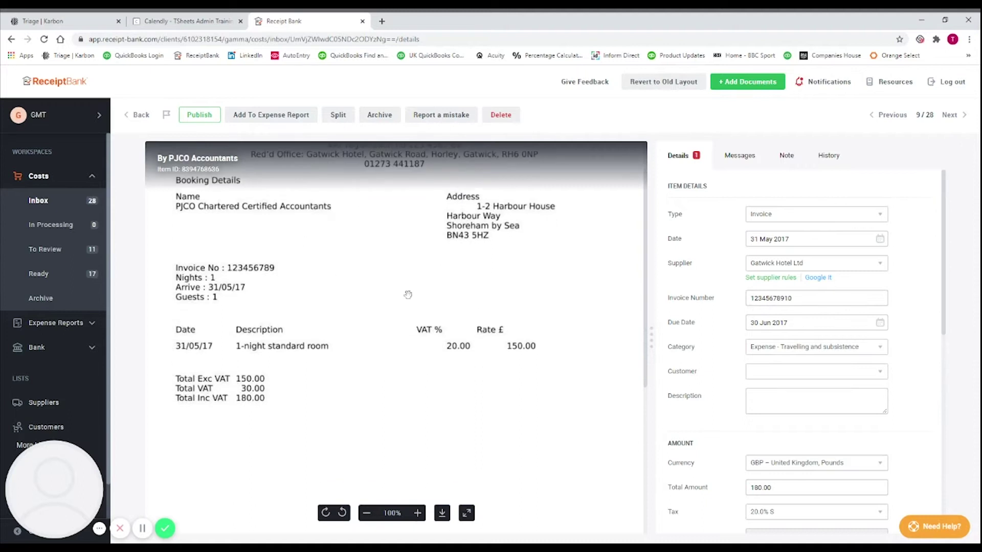
scroll(407, 295, "up", 2)
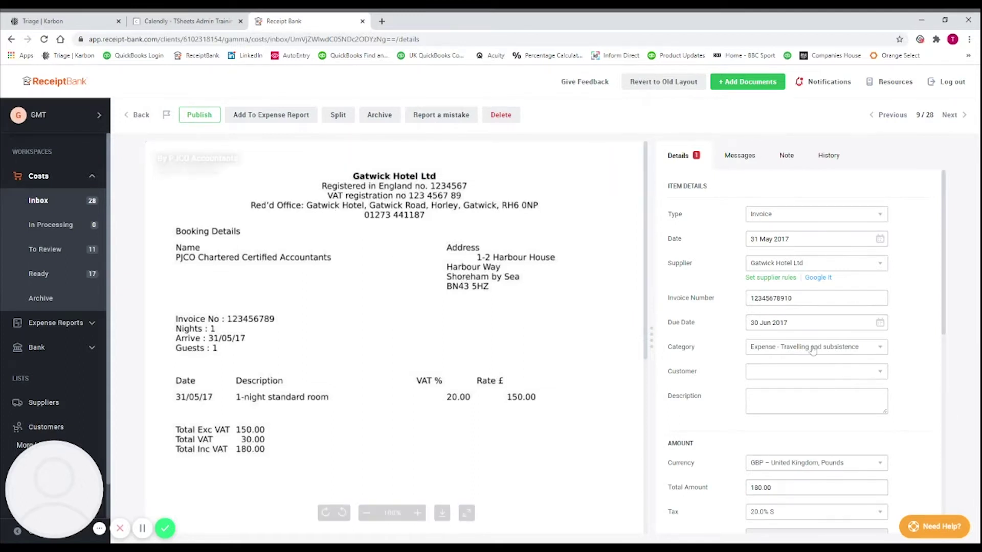
scroll(818, 351, "down", 2)
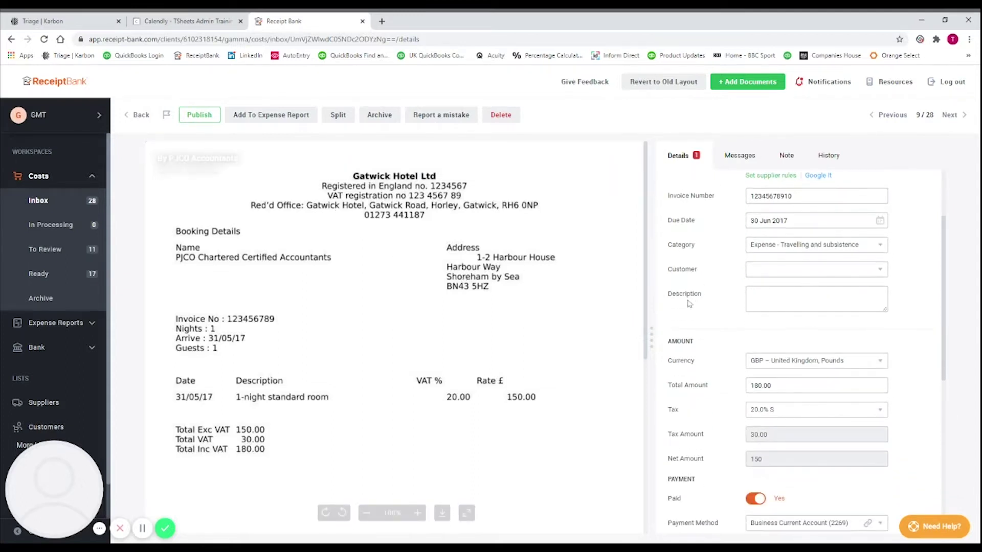
scroll(688, 303, "down", 1)
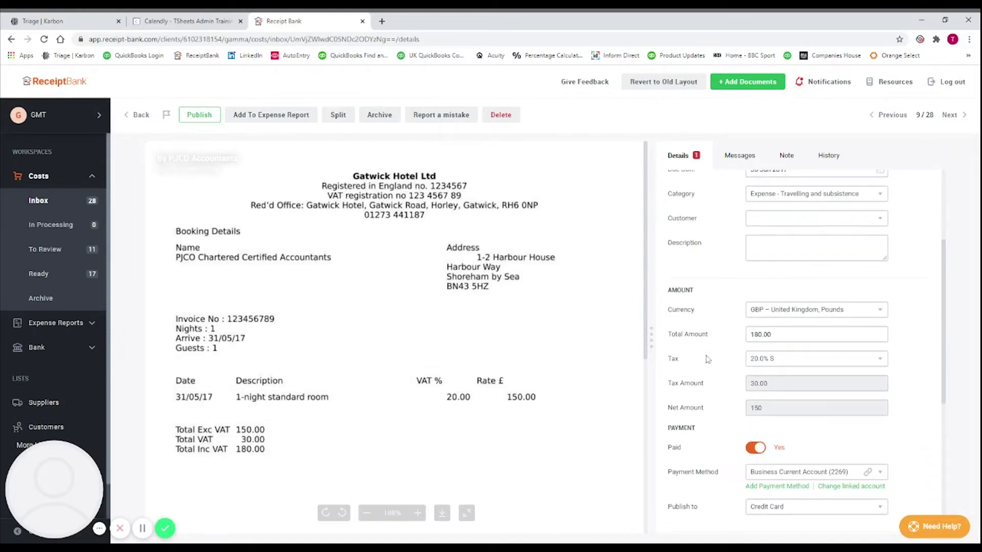
scroll(529, 382, "down", 5)
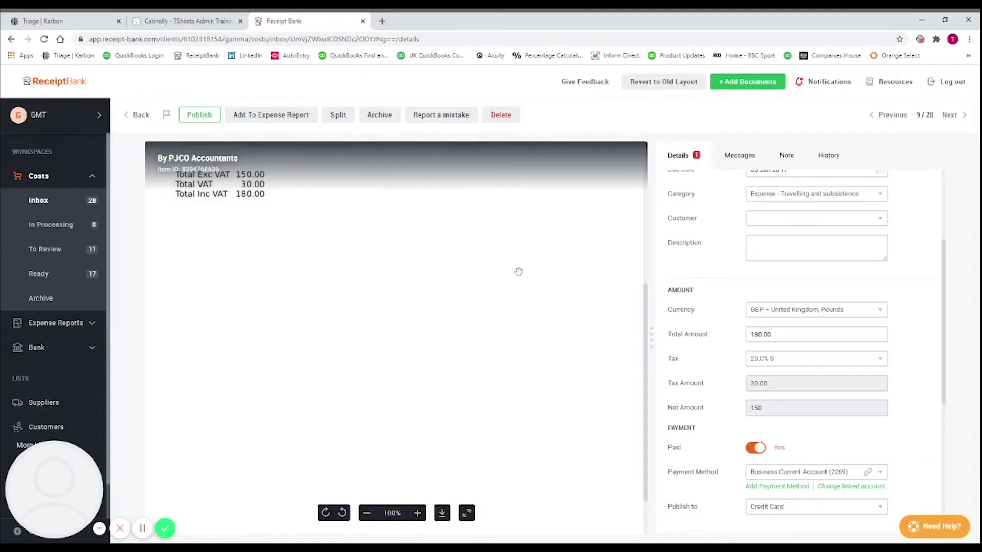
scroll(518, 272, "up", 3)
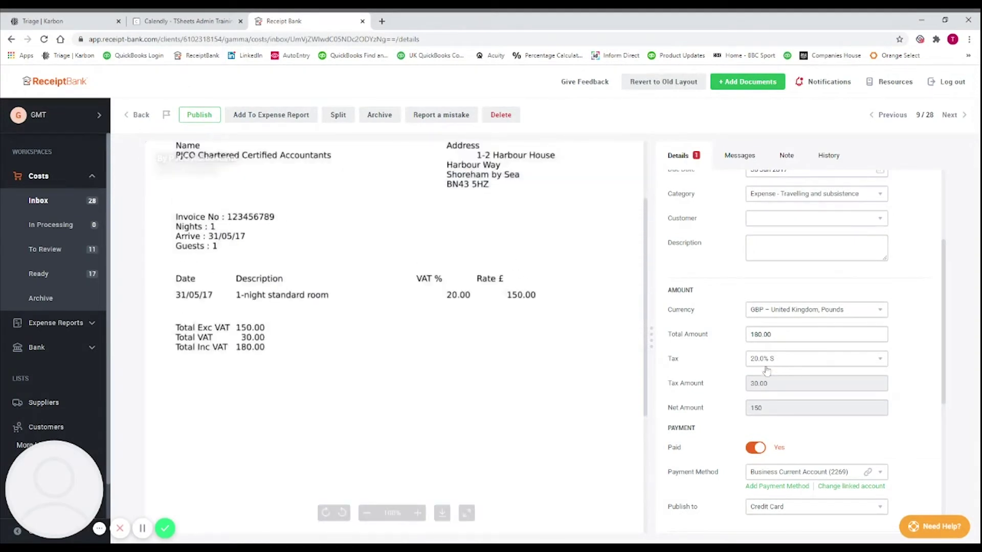
scroll(770, 478, "down", 1)
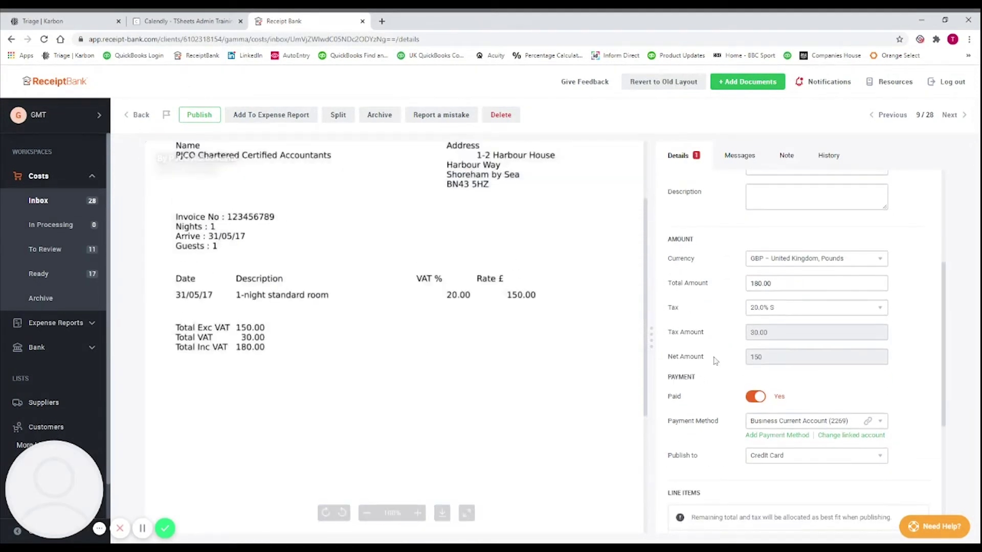
scroll(750, 429, "down", 1)
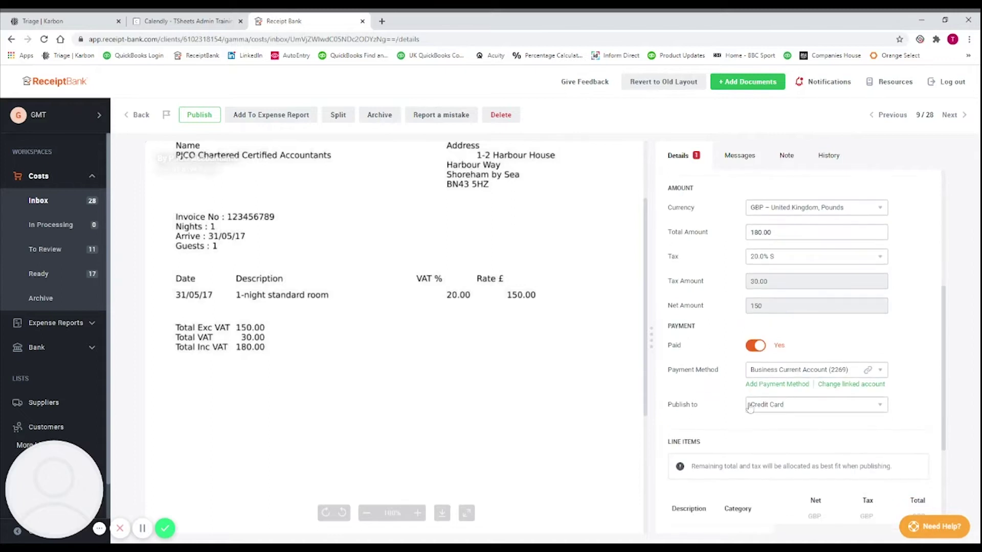
scroll(749, 388, "down", 3)
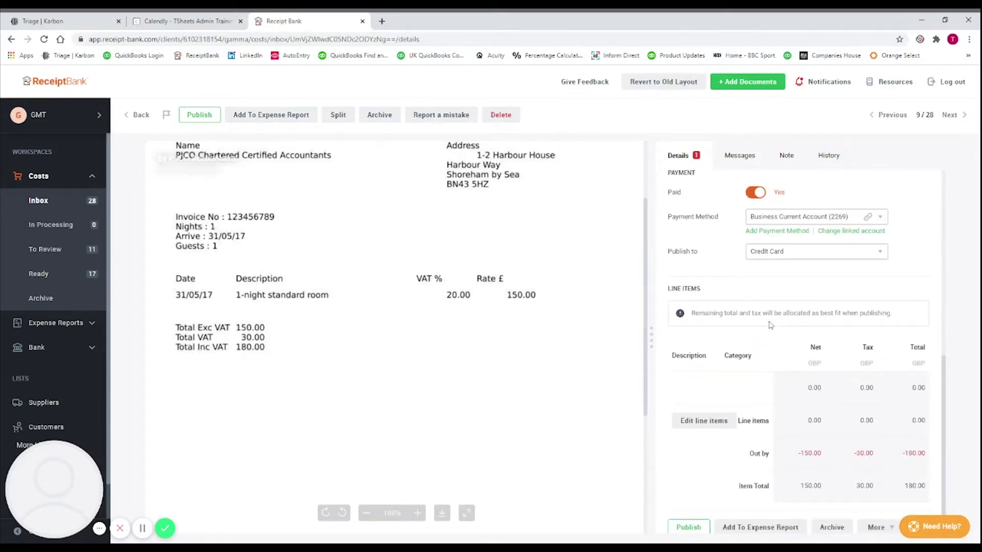
scroll(771, 325, "up", 1)
scroll(767, 282, "up", 1)
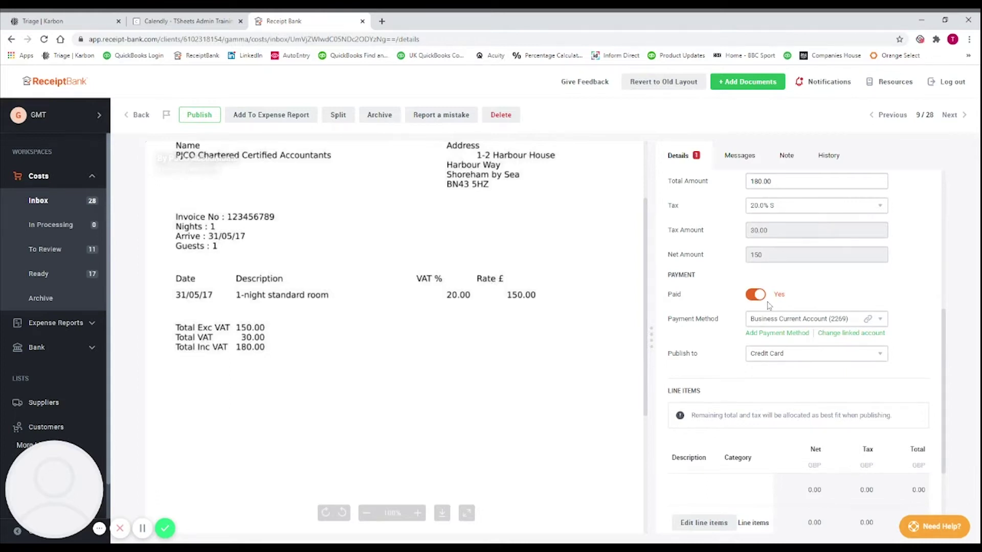
scroll(798, 353, "up", 3)
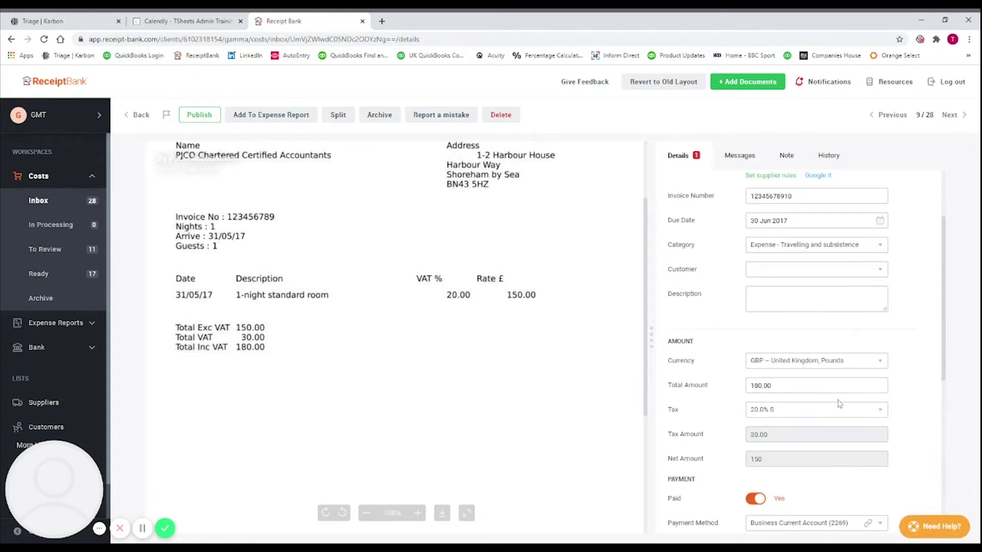
Examine the available payment methods and publishing destinations for the hotel invoice without changing either selection.
scroll(492, 279, "down", 1)
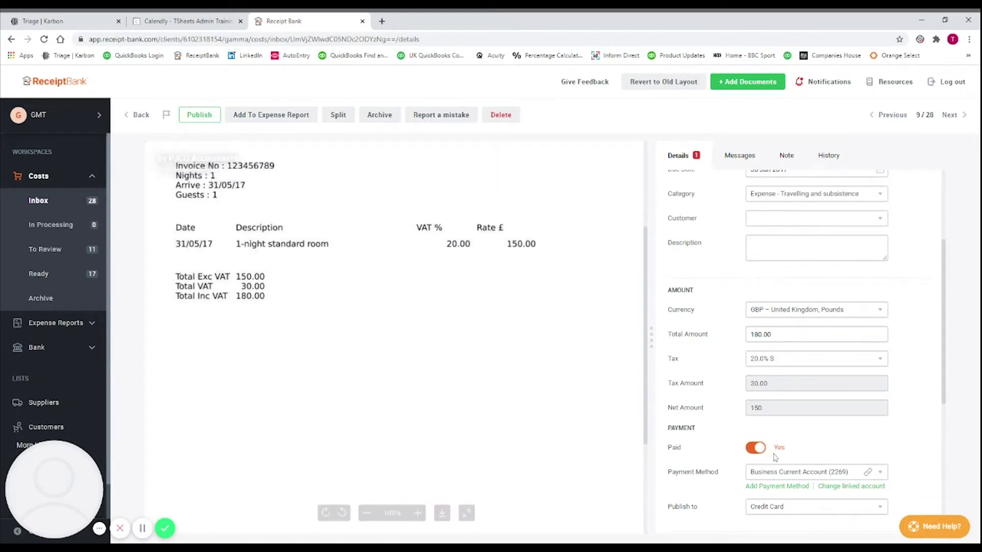
scroll(776, 457, "down", 1)
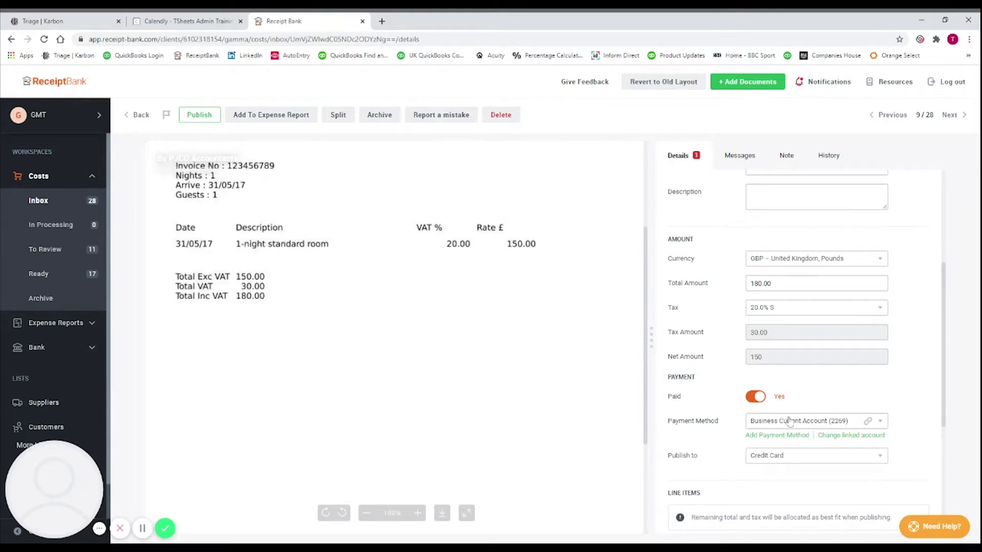
left_click(790, 422)
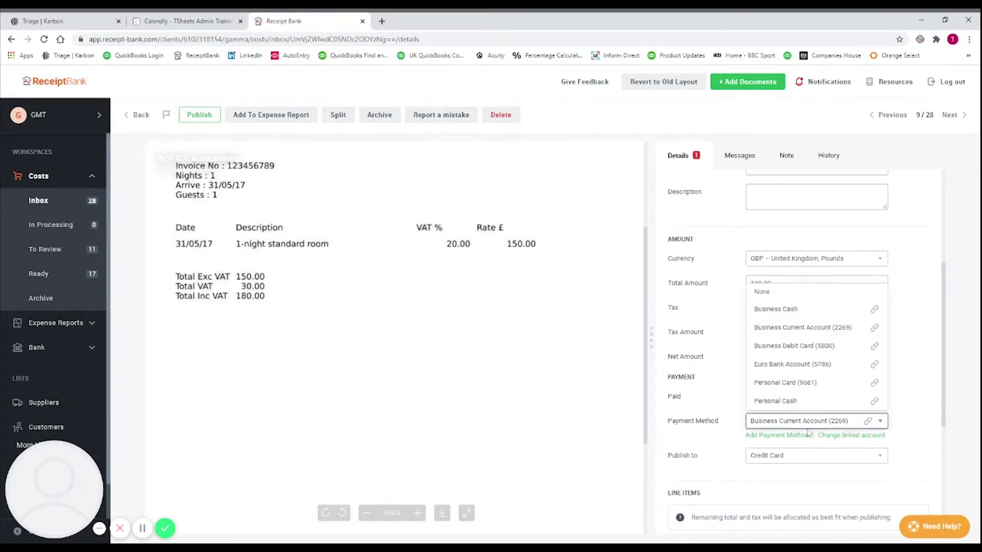
left_click(837, 422)
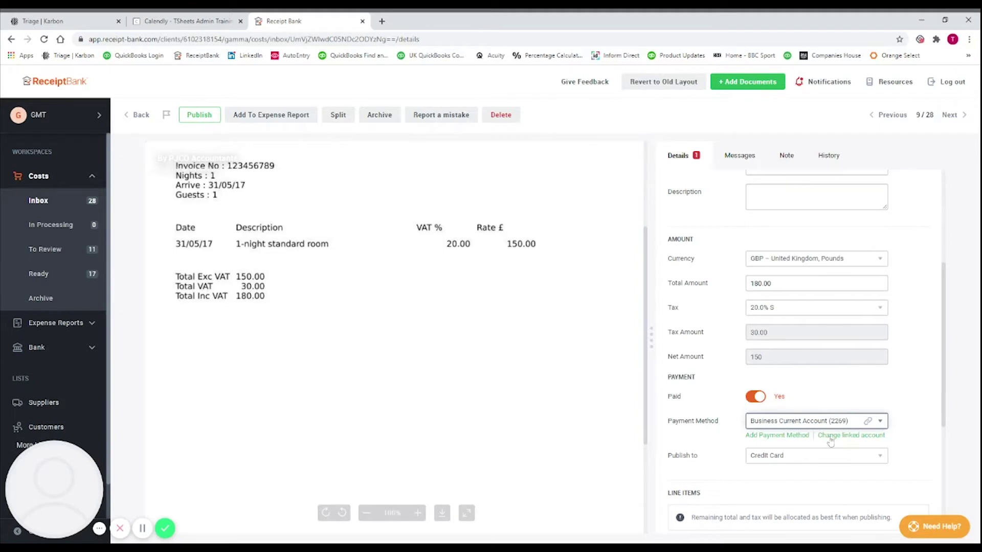
scroll(792, 469, "down", 1)
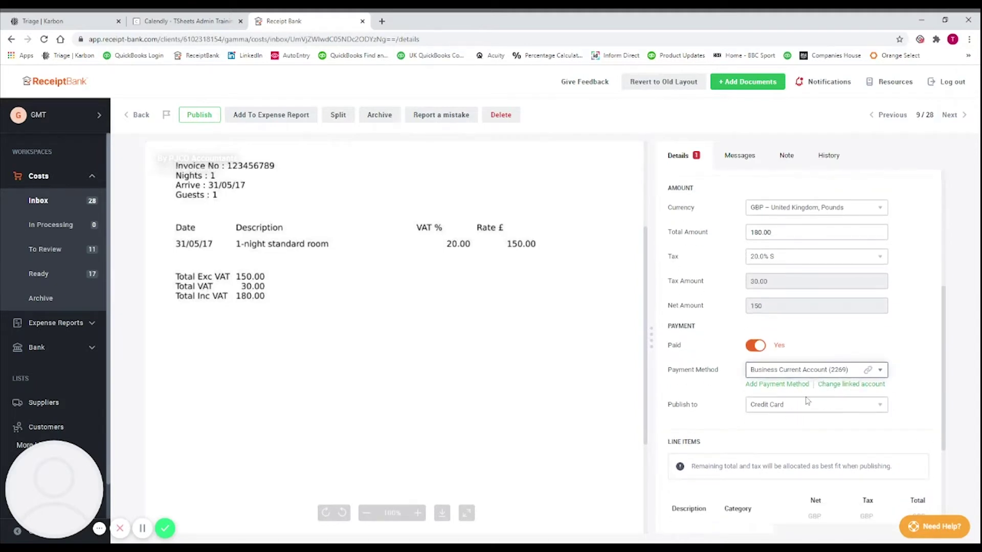
left_click(788, 409)
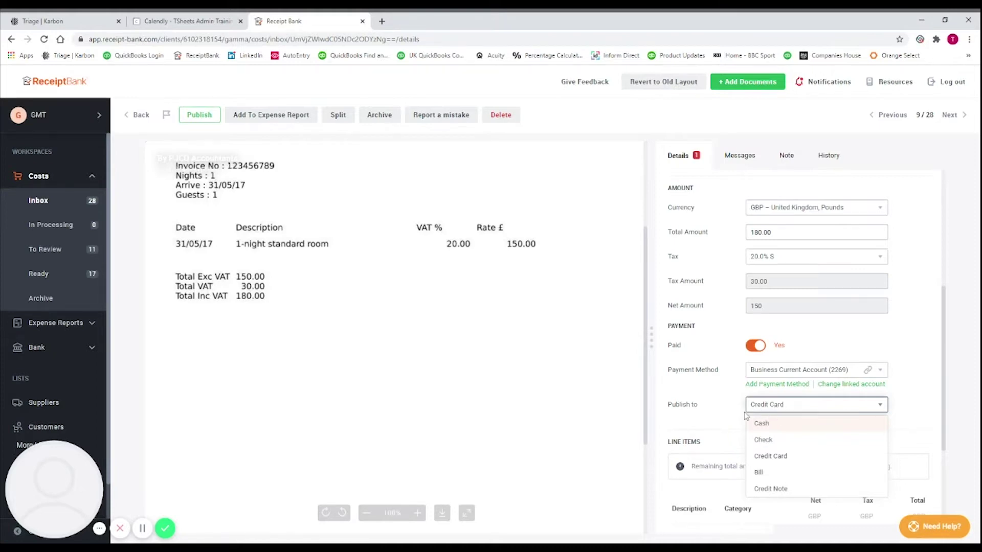
left_click(787, 406)
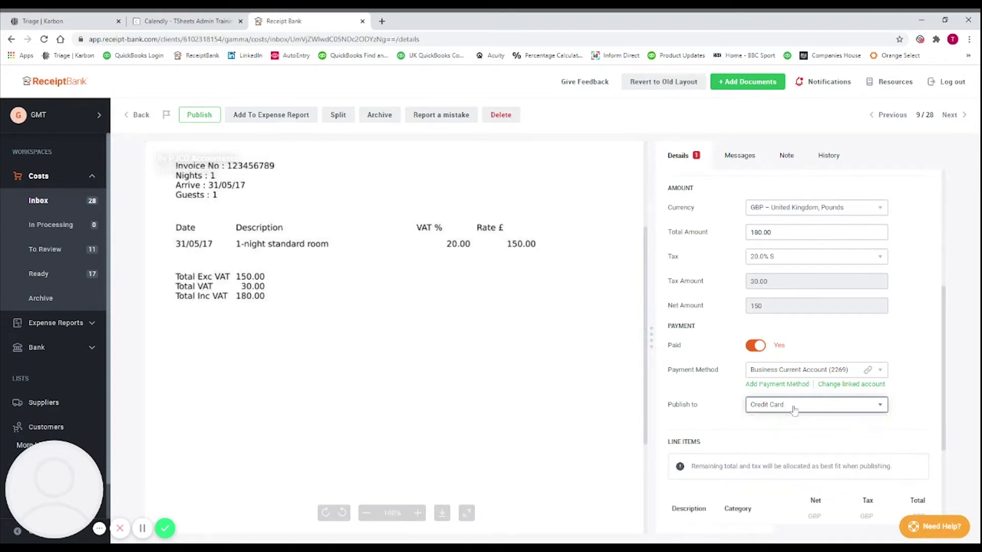
Open the invoice's line items for editing and set the blank line's category to Expense - Travelling and subsistence.
scroll(798, 404, "down", 1)
scroll(807, 358, "down", 3)
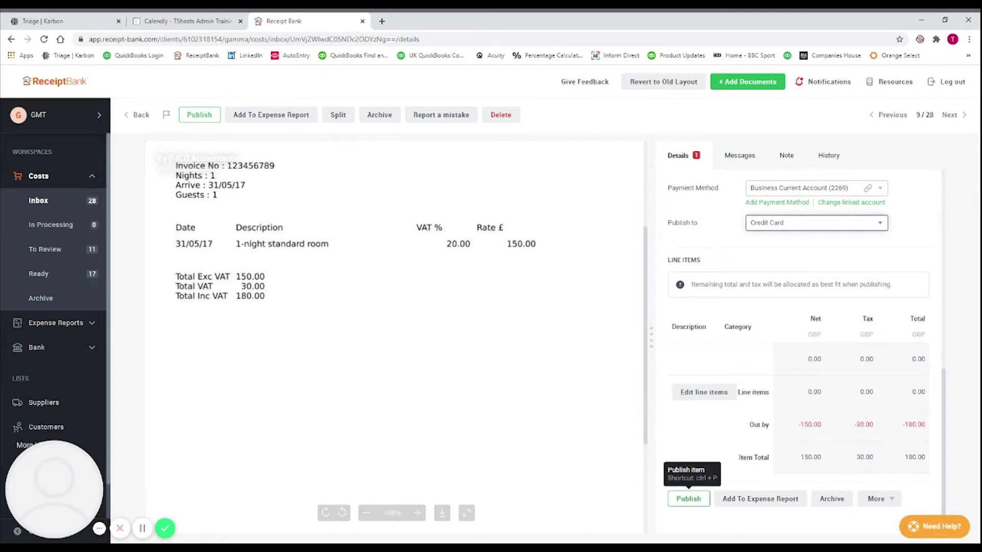
left_click(718, 400)
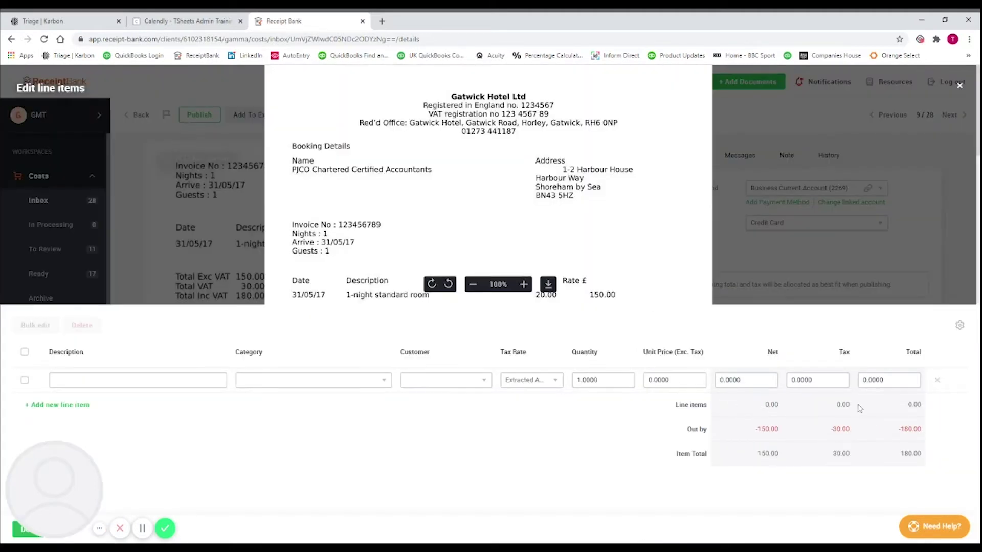
left_click(316, 381)
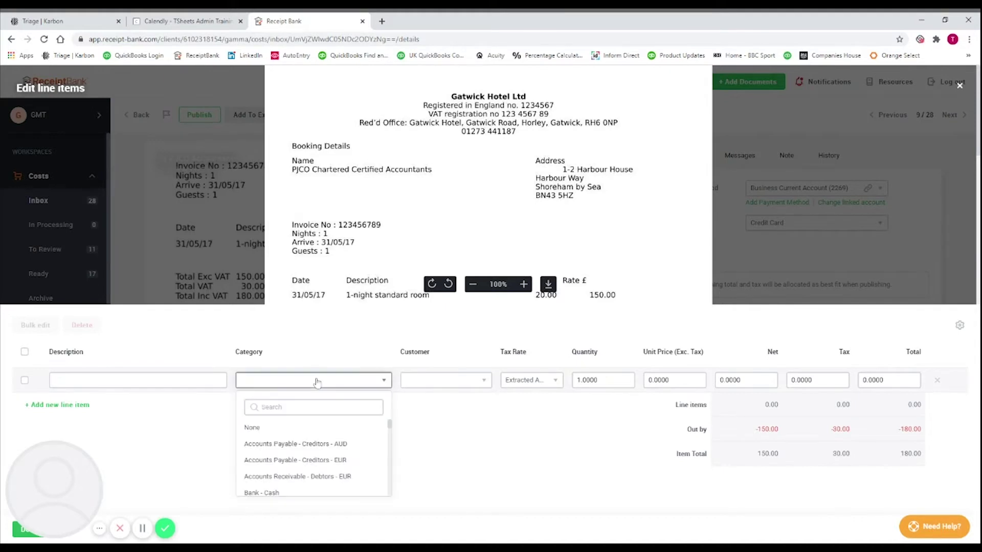
type("tra")
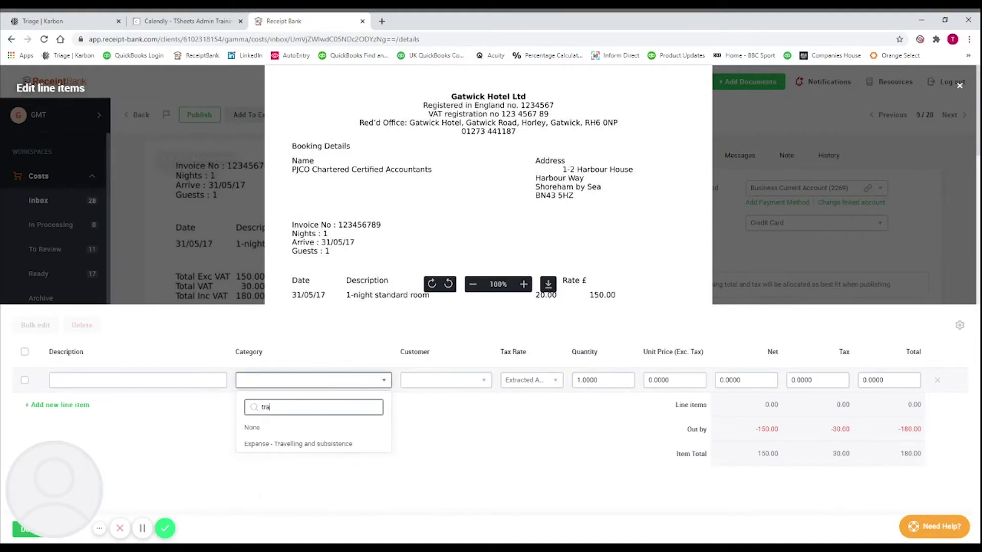
type("ve")
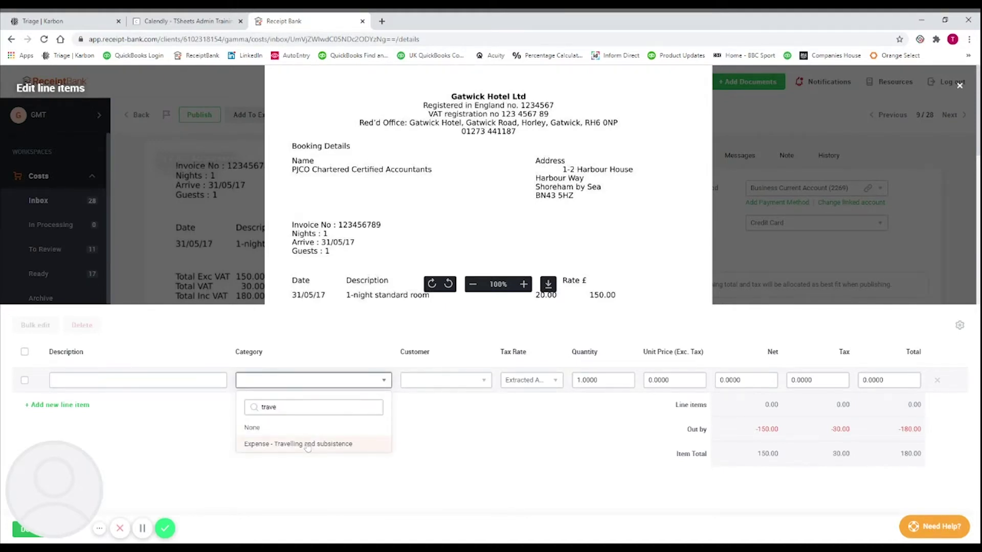
left_click(309, 445)
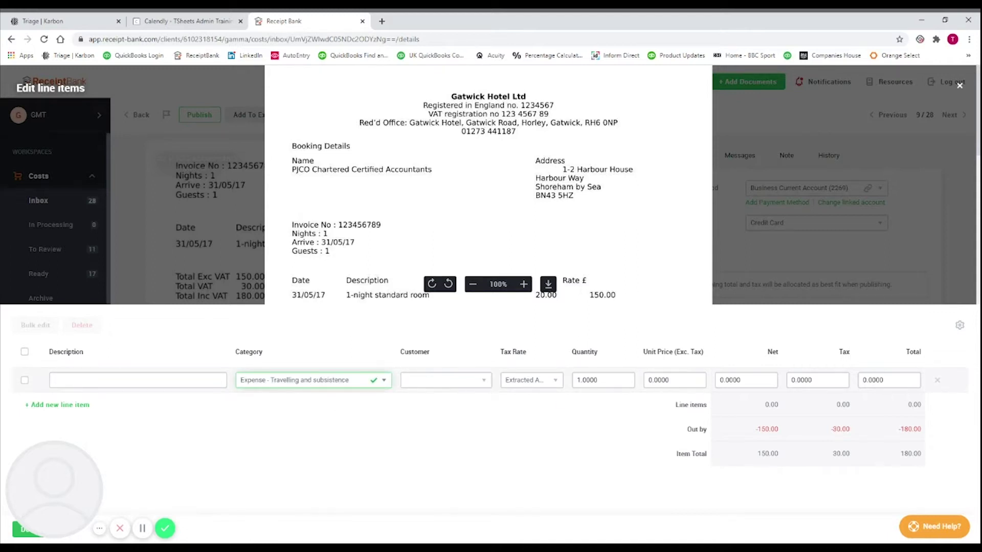
Set the line item's net amount to 150 and its tax to 30.
left_click(746, 380)
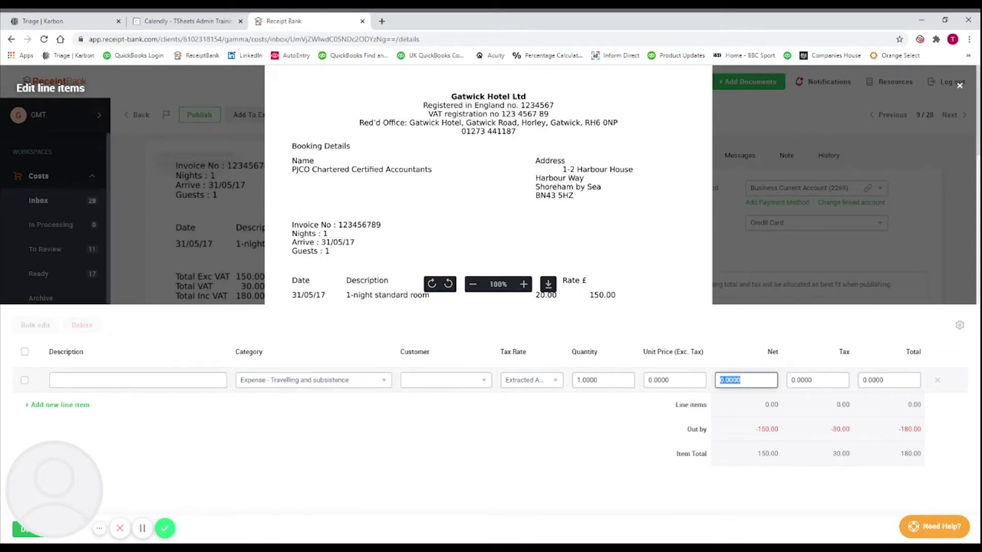
type("150")
key("Tab")
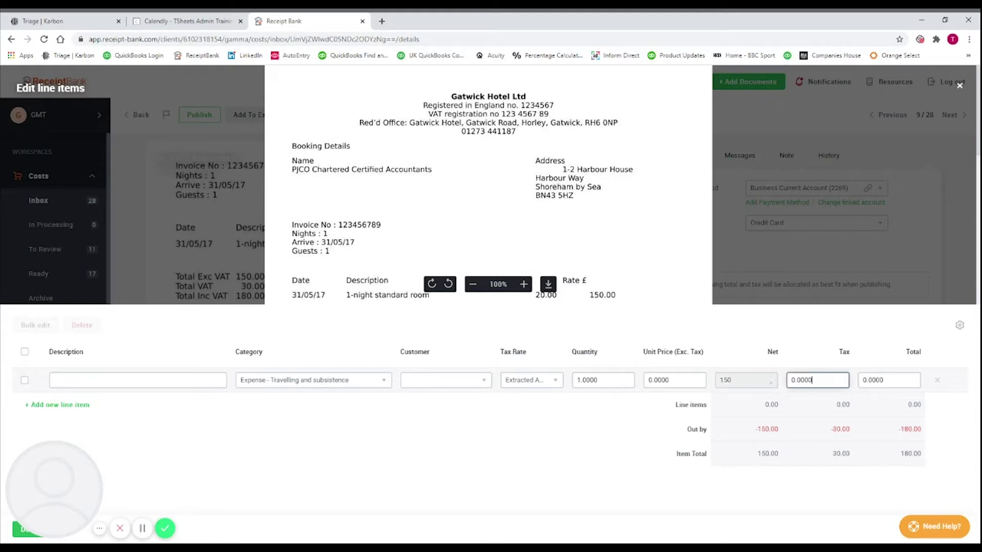
type("30")
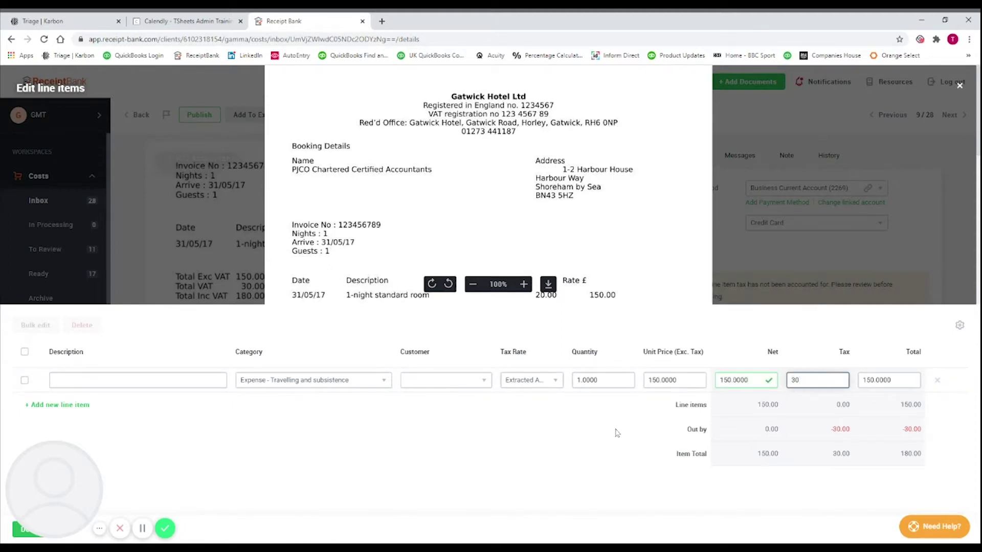
left_click(610, 436)
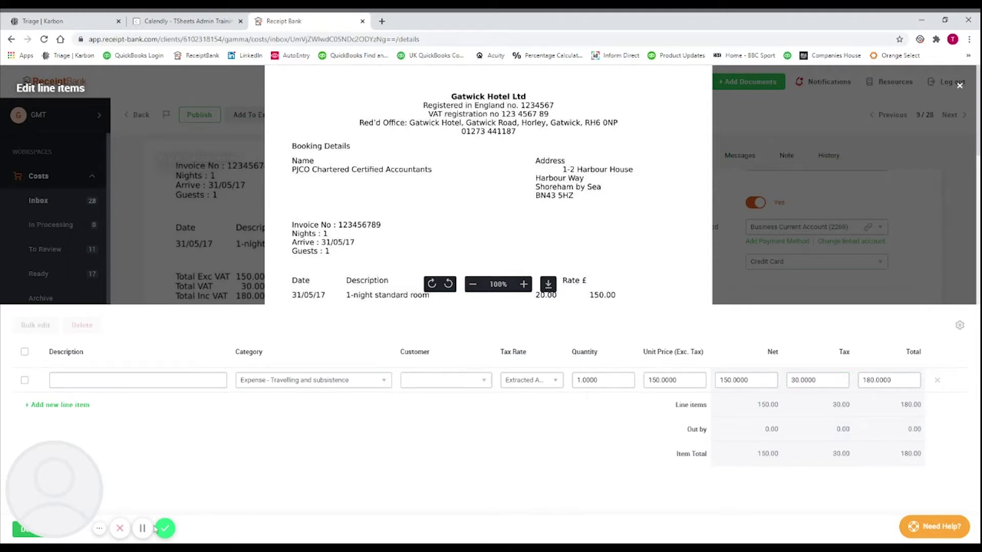
Finish editing the line items and submit the Gatwick Hotel Ltd invoice for publishing.
mouse_move(22, 531)
left_click_drag(18, 532, 71, 440)
key("Escape")
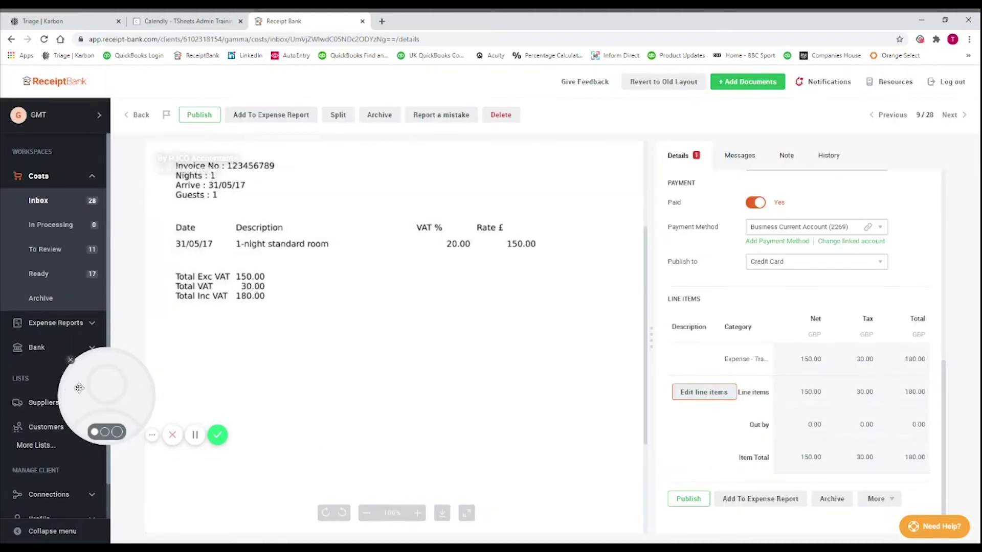
left_click_drag(77, 389, 25, 468)
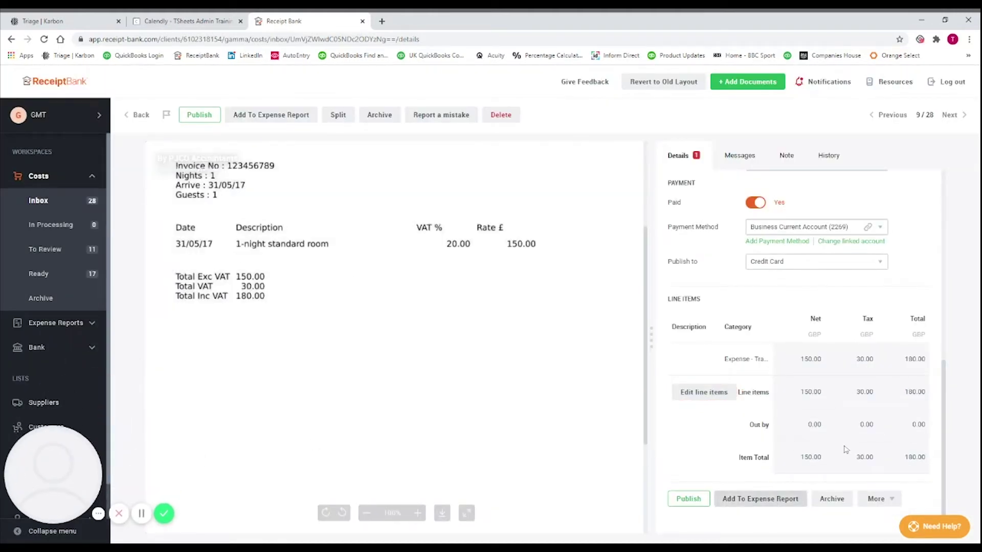
left_click(689, 500)
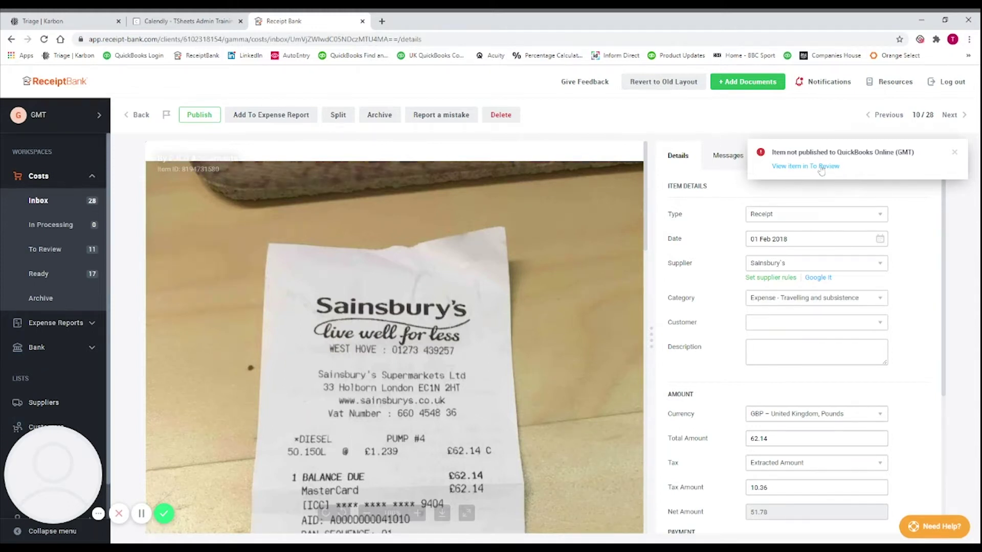
Compare the Sainsbury's fuel receipt image with its extracted date, supplier, category, amounts and payment settings.
scroll(832, 179, "down", 1)
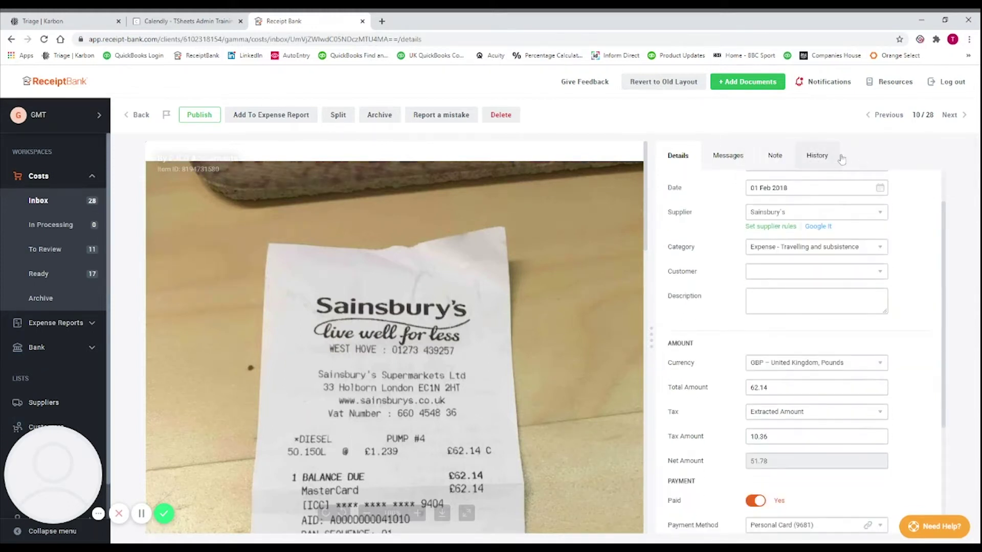
scroll(839, 158, "up", 1)
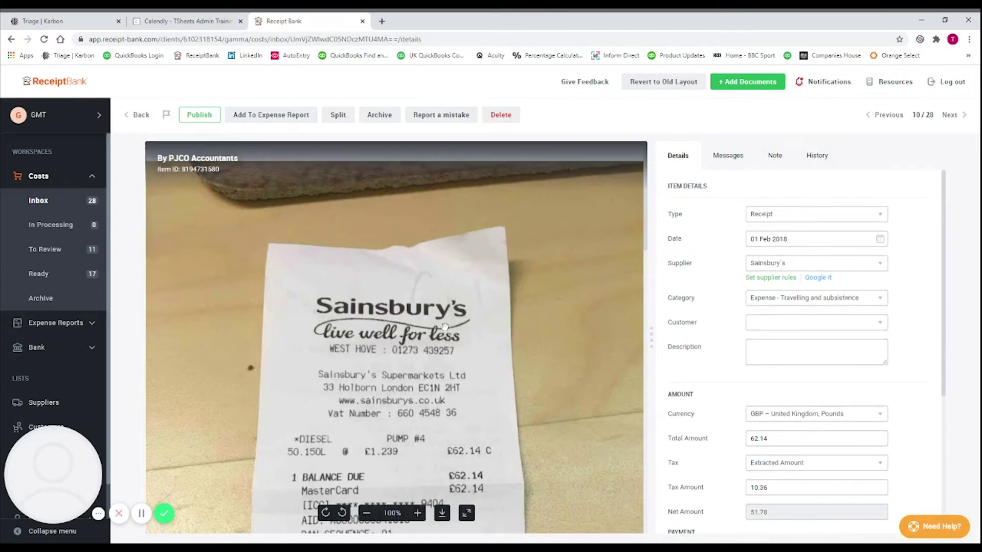
scroll(442, 320, "down", 1)
scroll(443, 320, "down", 2)
scroll(443, 319, "up", 1)
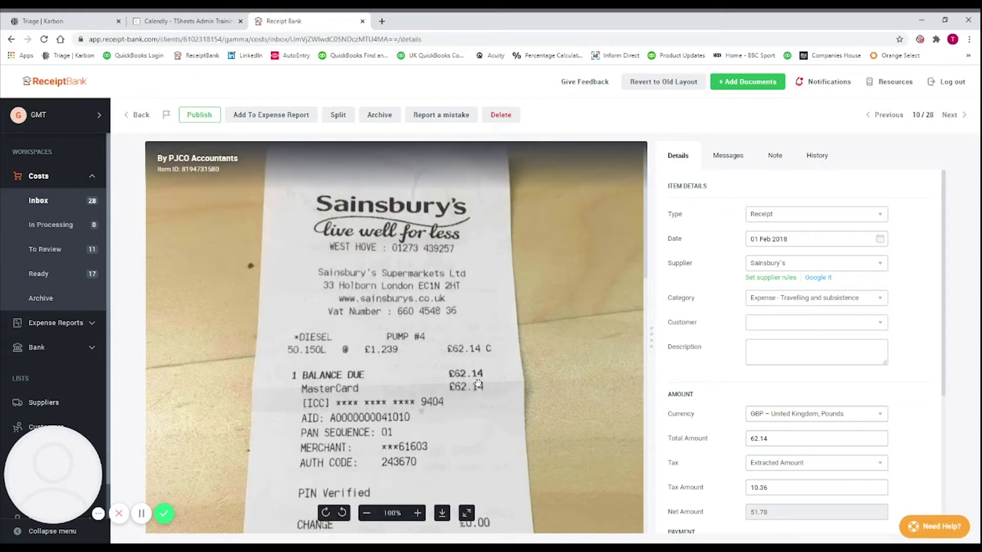
scroll(381, 364, "down", 5)
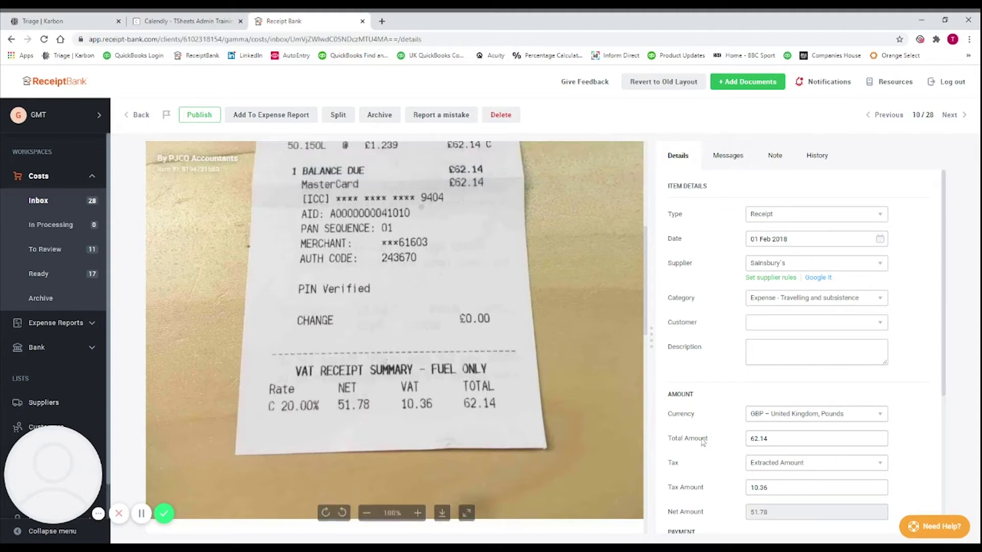
scroll(798, 348, "down", 1)
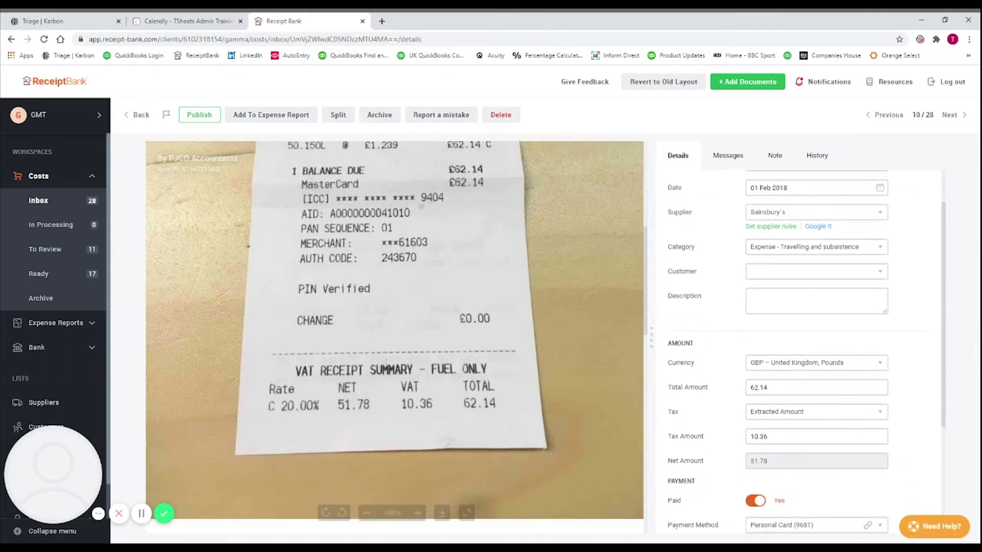
scroll(808, 429, "down", 2)
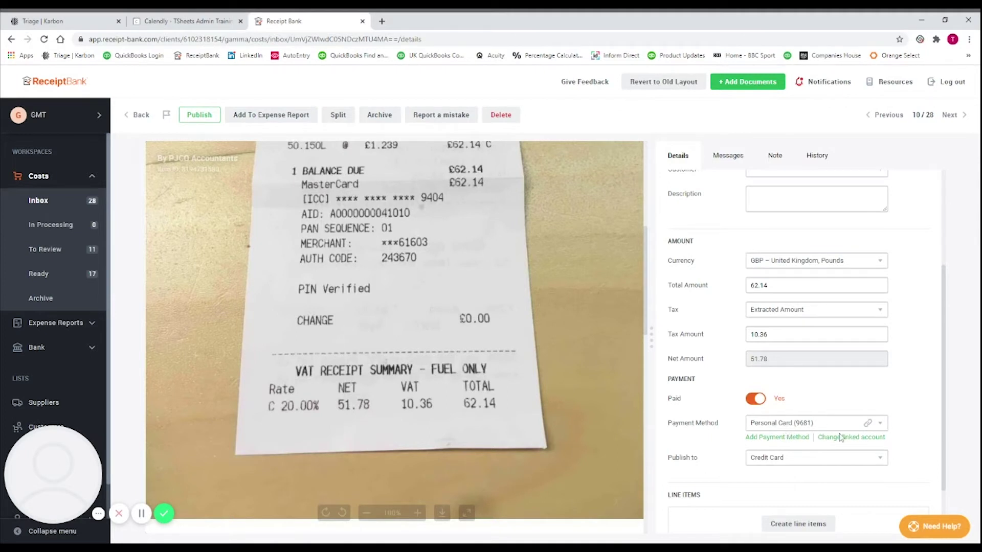
scroll(584, 390, "up", 1)
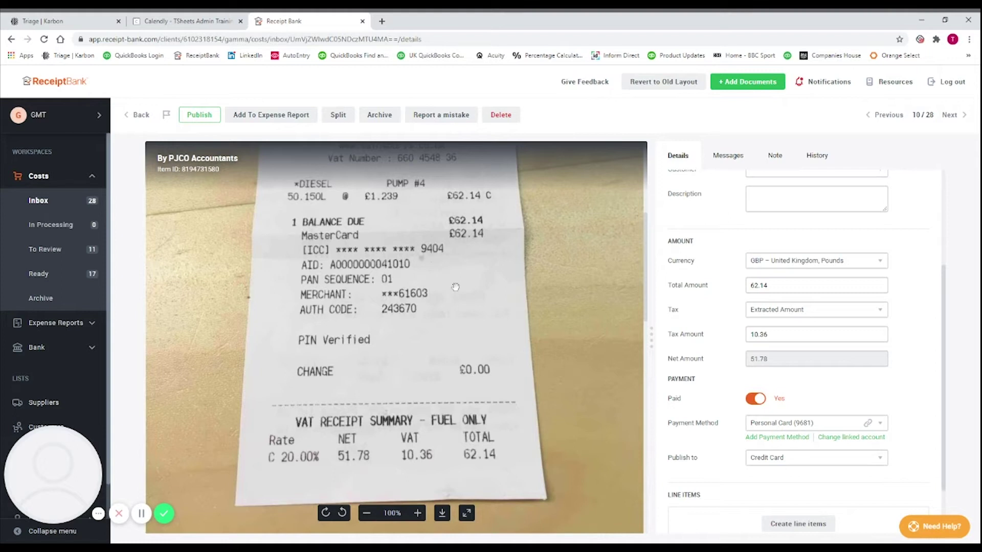
Choose Personal Card as the Sainsbury's receipt's payment method and publish the receipt to Credit Card.
left_click(801, 424)
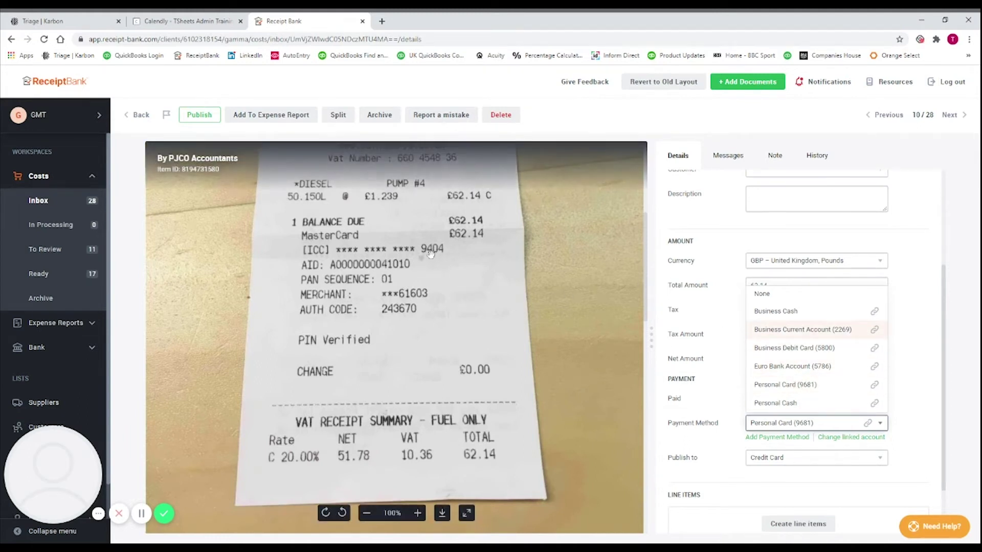
left_click(810, 386)
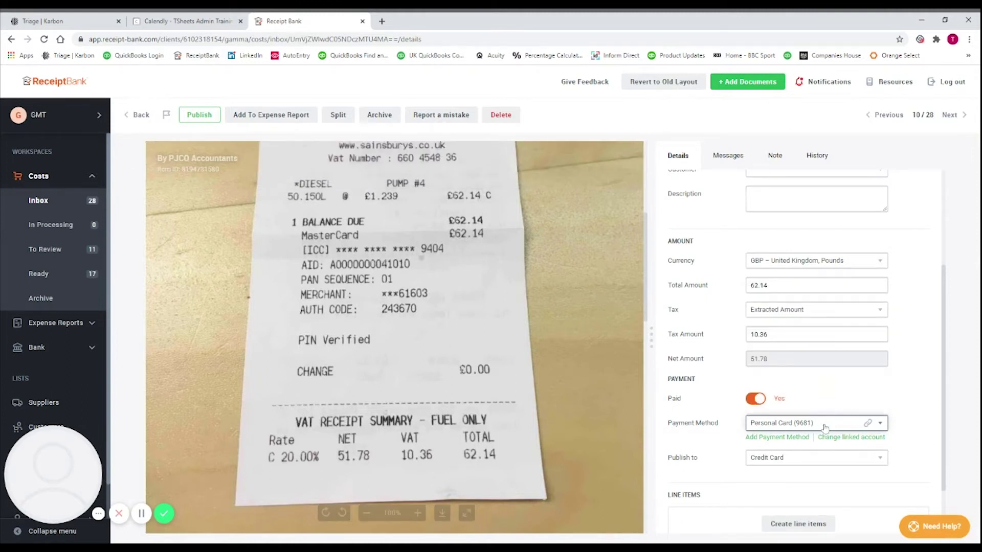
scroll(800, 440, "down", 2)
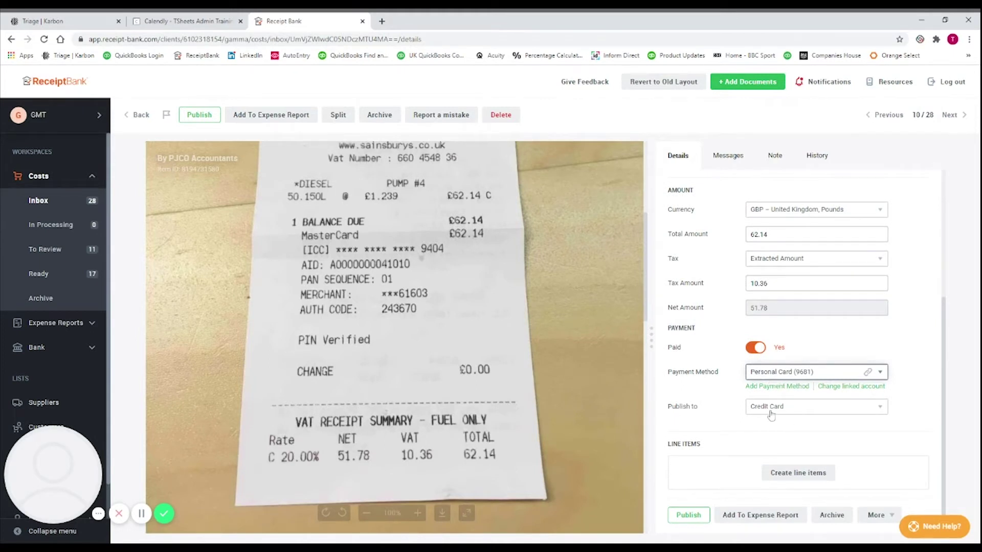
scroll(747, 458, "down", 1)
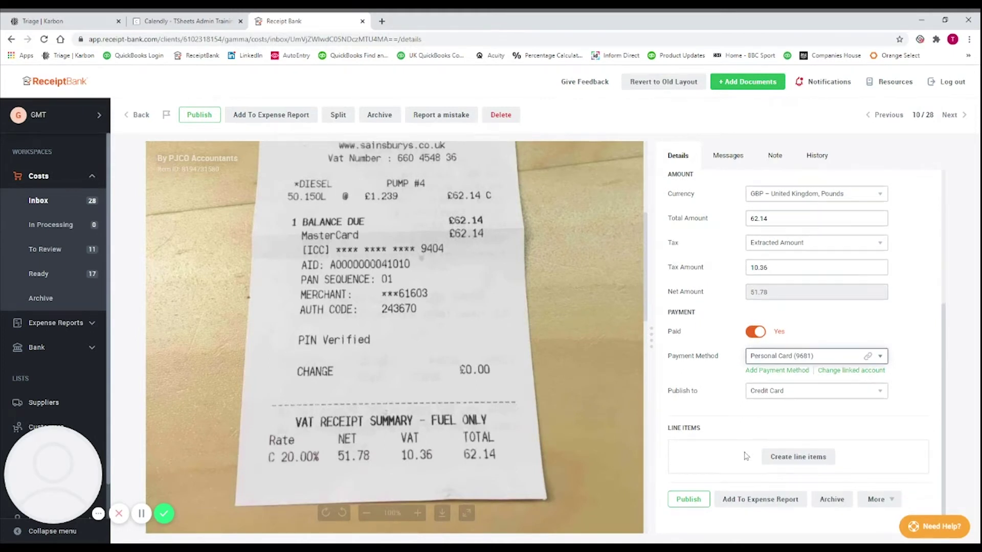
left_click(689, 499)
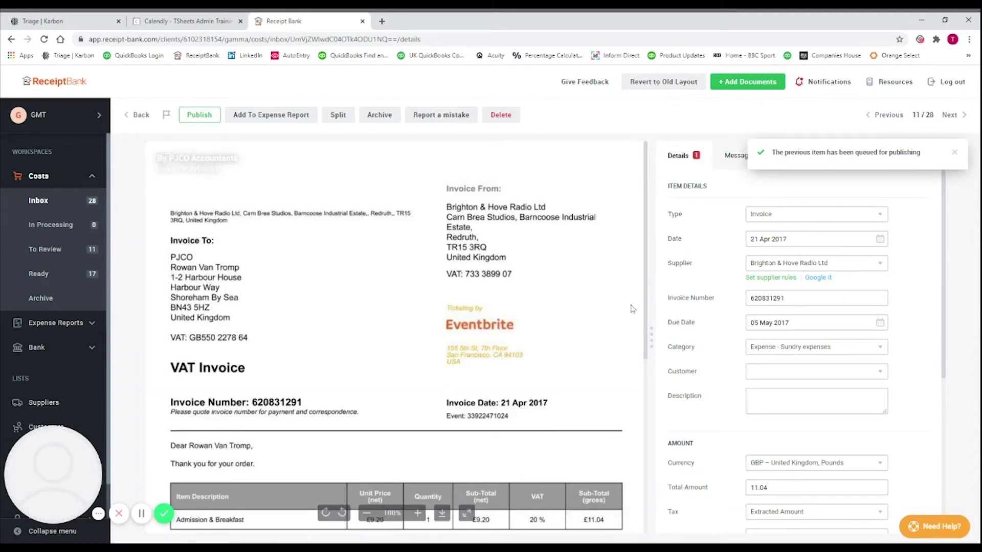
Set the Brighton & Hove Radio Ltd invoice's category to Expense - Networking and postpone setting a supplier rule.
scroll(342, 305, "down", 1)
scroll(342, 305, "down", 3)
scroll(580, 345, "up", 3)
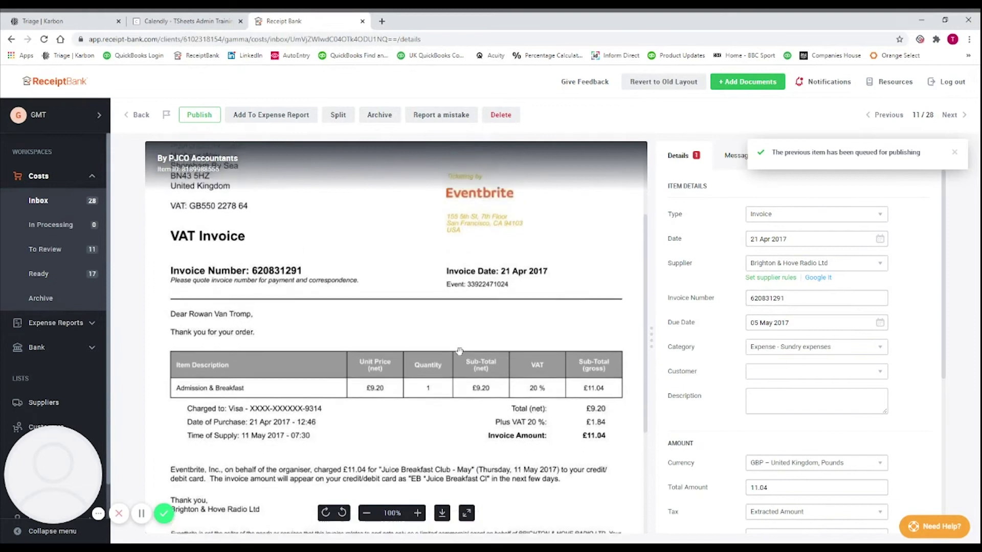
scroll(451, 344, "down", 1)
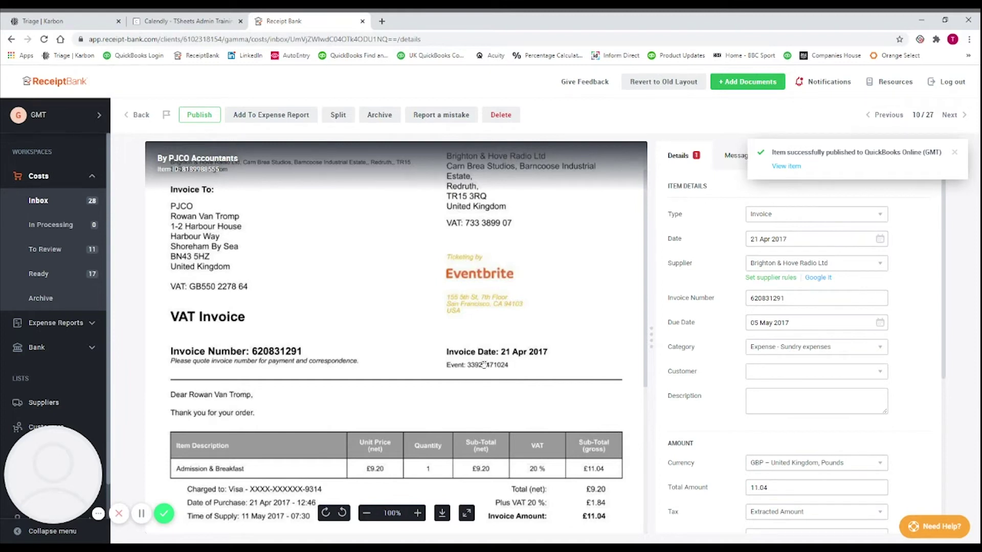
scroll(518, 358, "down", 3)
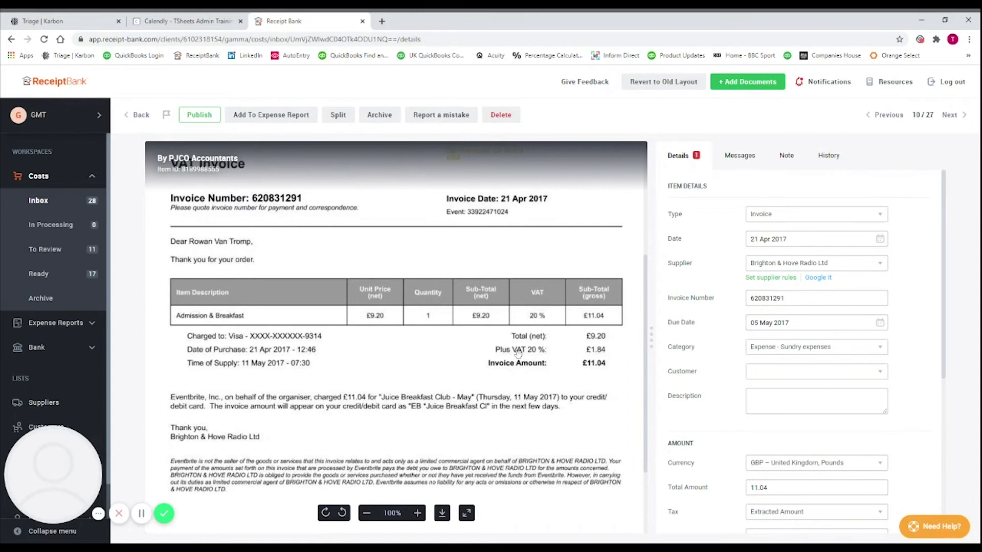
scroll(502, 310, "up", 2)
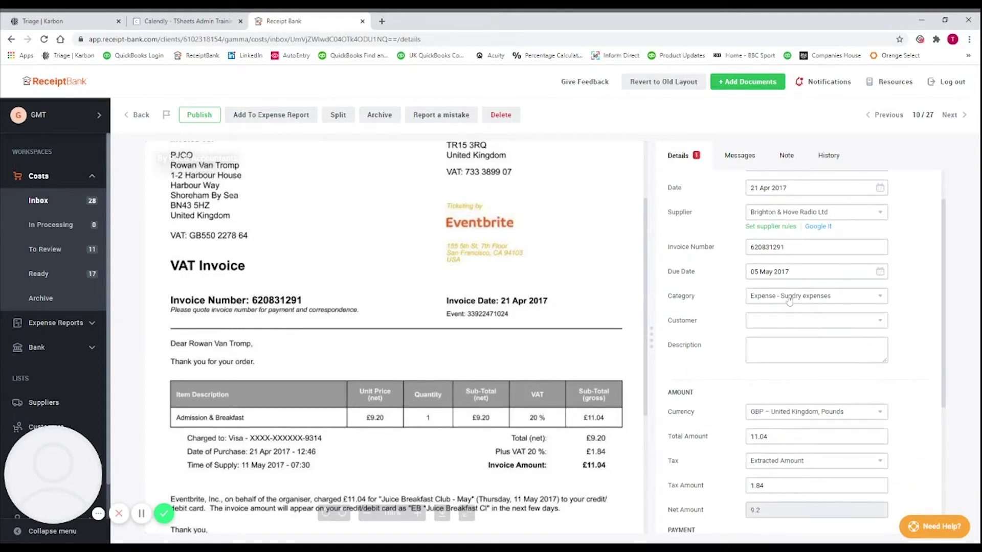
left_click(796, 351)
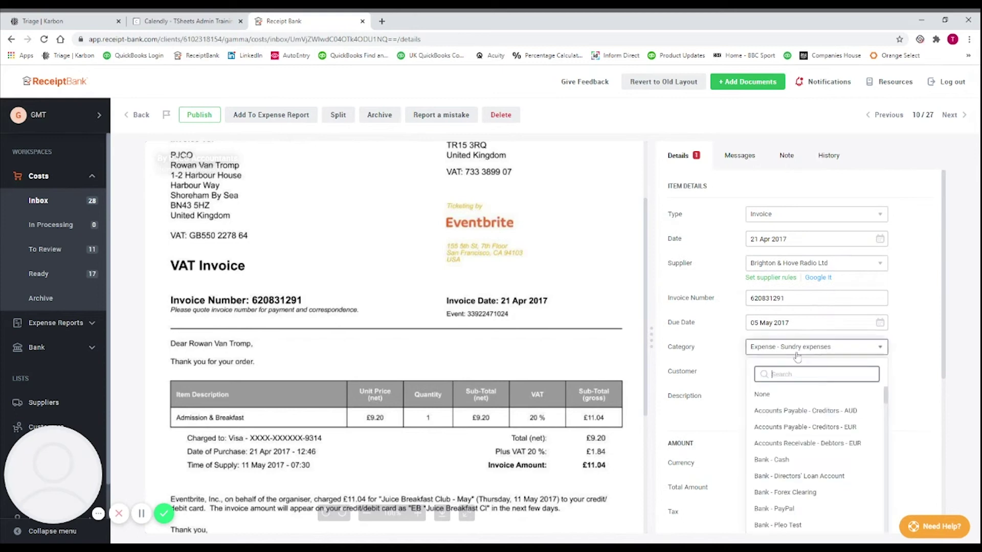
scroll(813, 451, "down", 5)
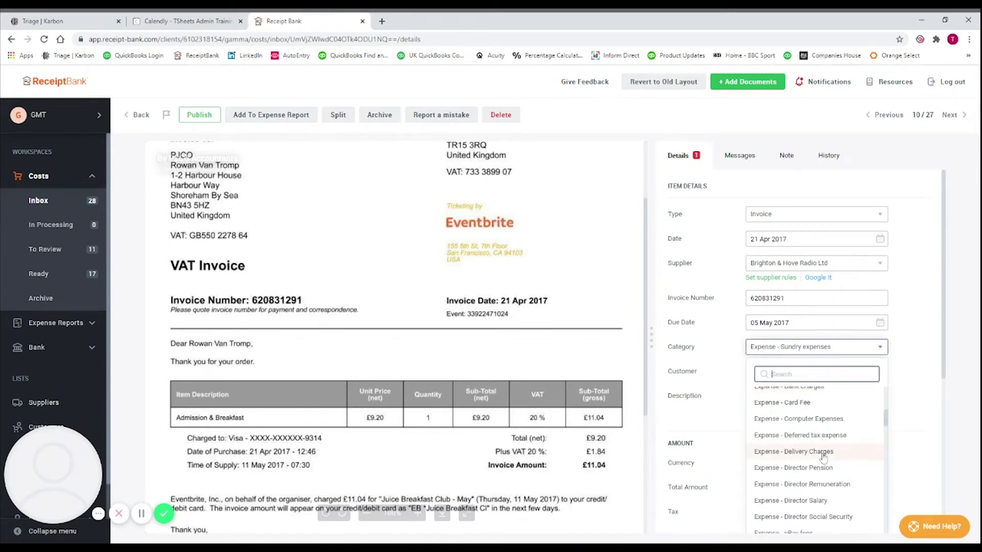
scroll(824, 458, "down", 2)
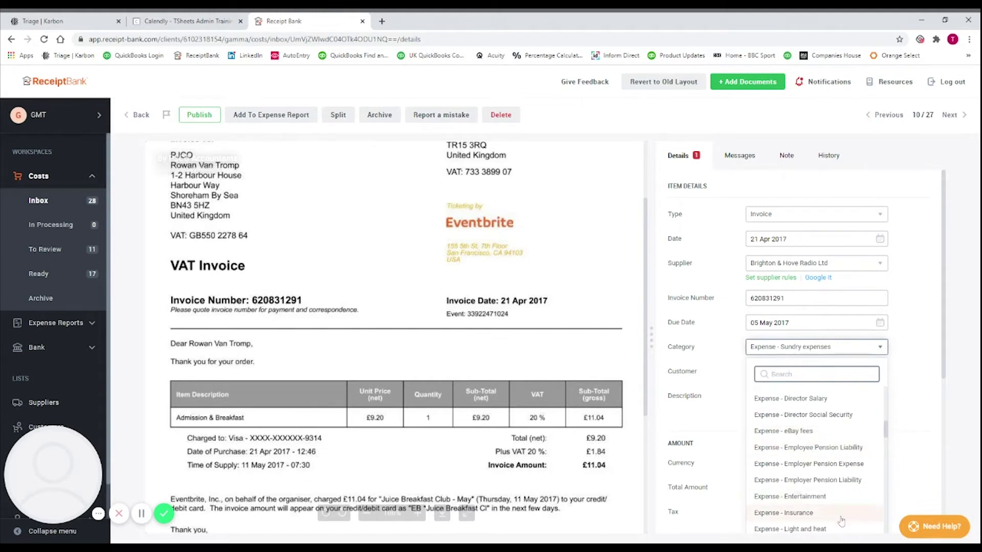
scroll(829, 492, "down", 3)
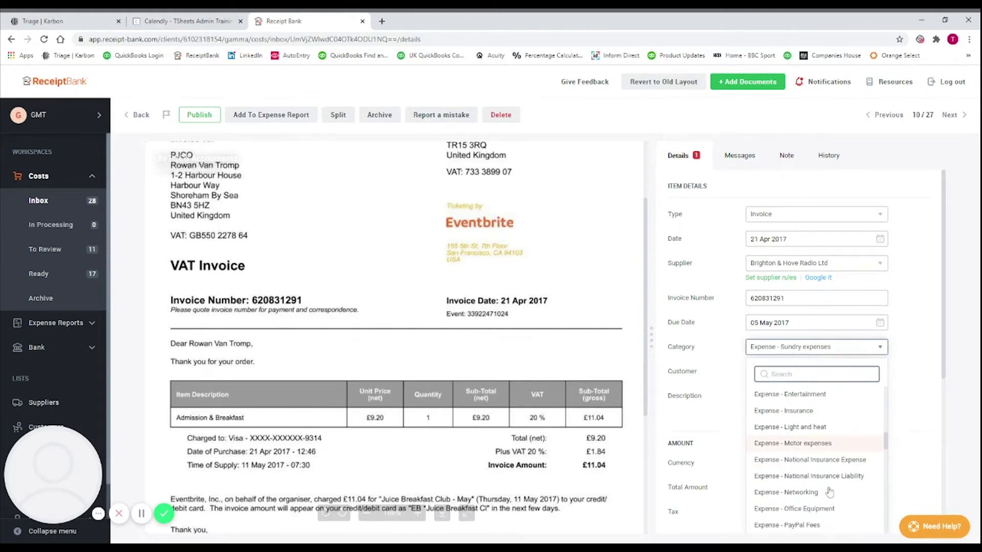
left_click(817, 493)
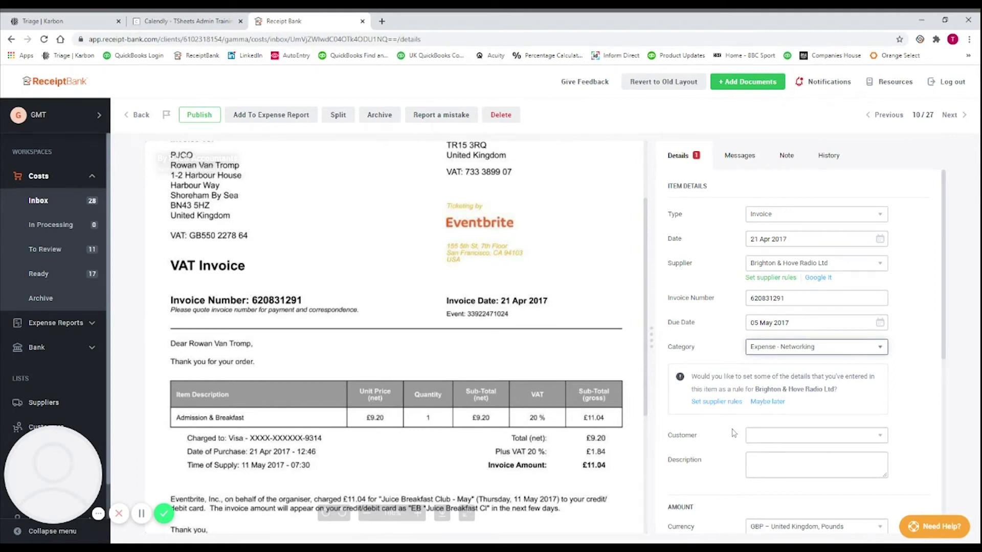
scroll(714, 410, "down", 1)
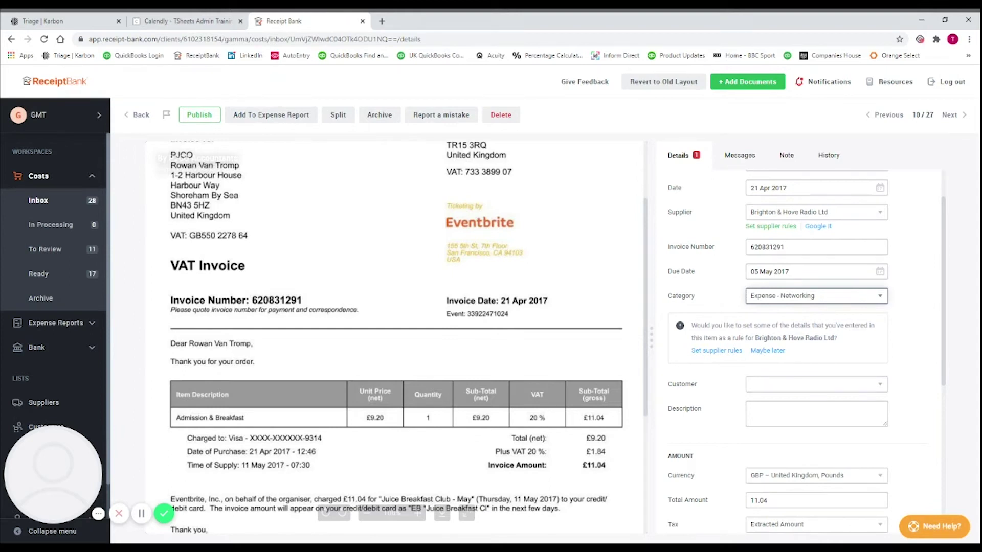
left_click(771, 352)
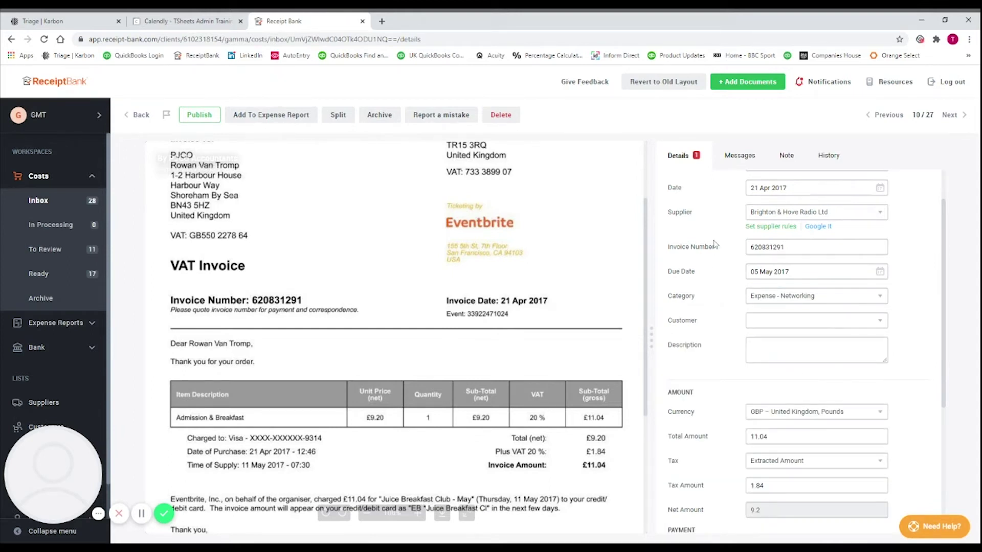
Check the Brighton & Hove Radio Ltd invoice's amounts and payment settings, then publish it as an unpaid Bill.
scroll(778, 421, "down", 1)
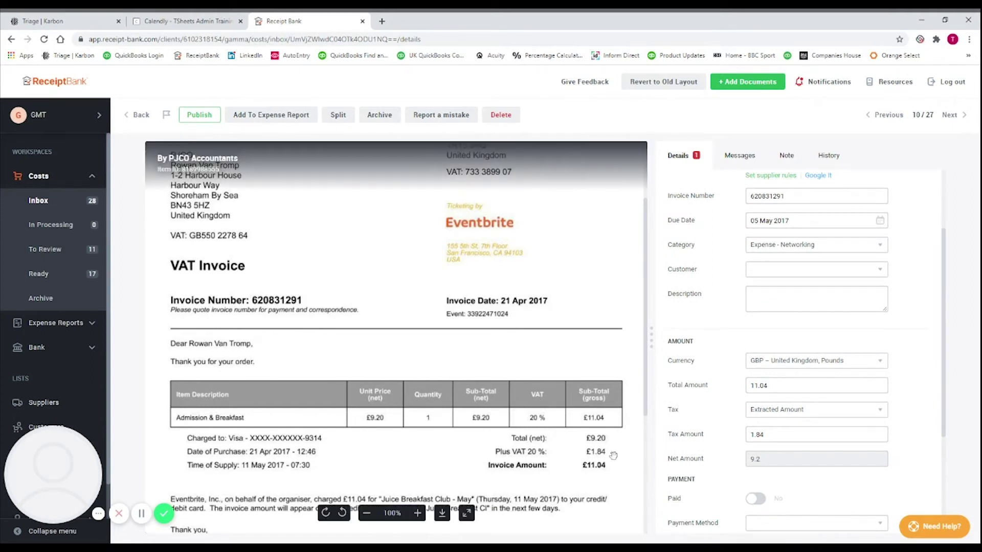
scroll(769, 424, "down", 1)
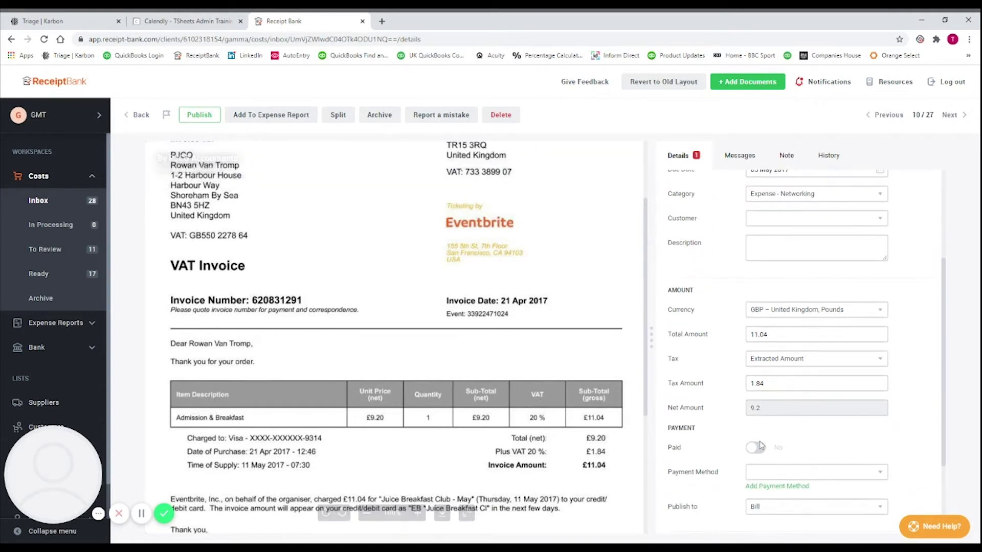
scroll(761, 445, "down", 1)
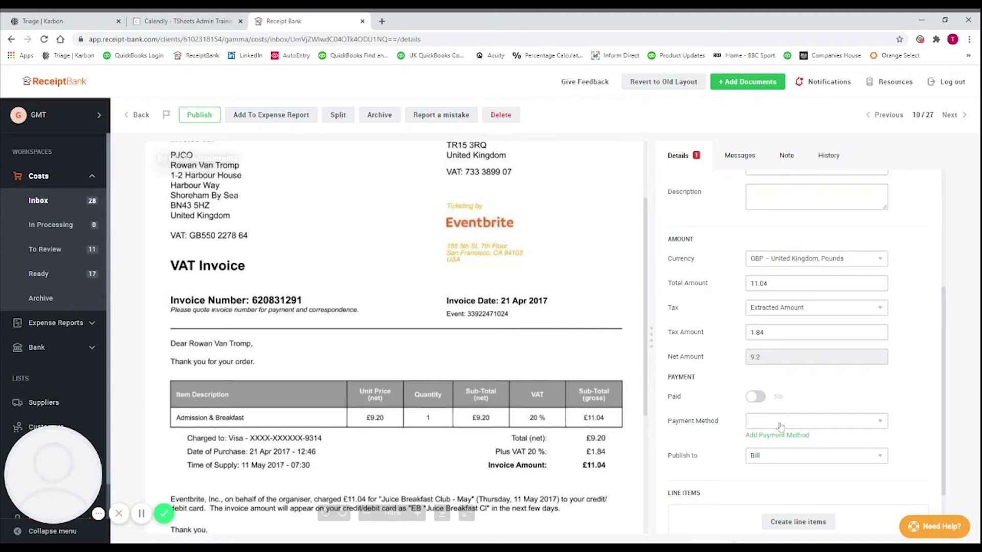
left_click(764, 457)
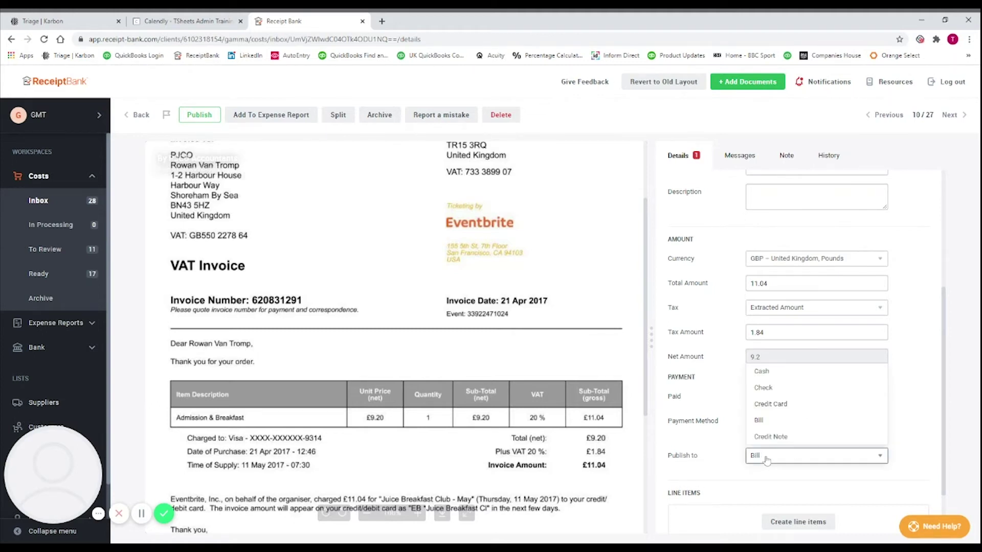
left_click(739, 468)
scroll(792, 463, "down", 1)
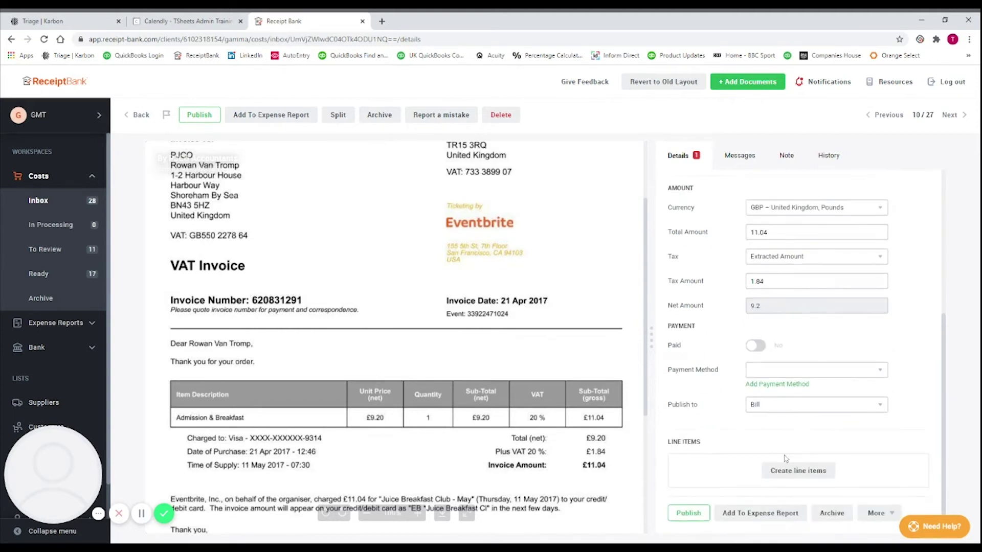
scroll(762, 381, "down", 1)
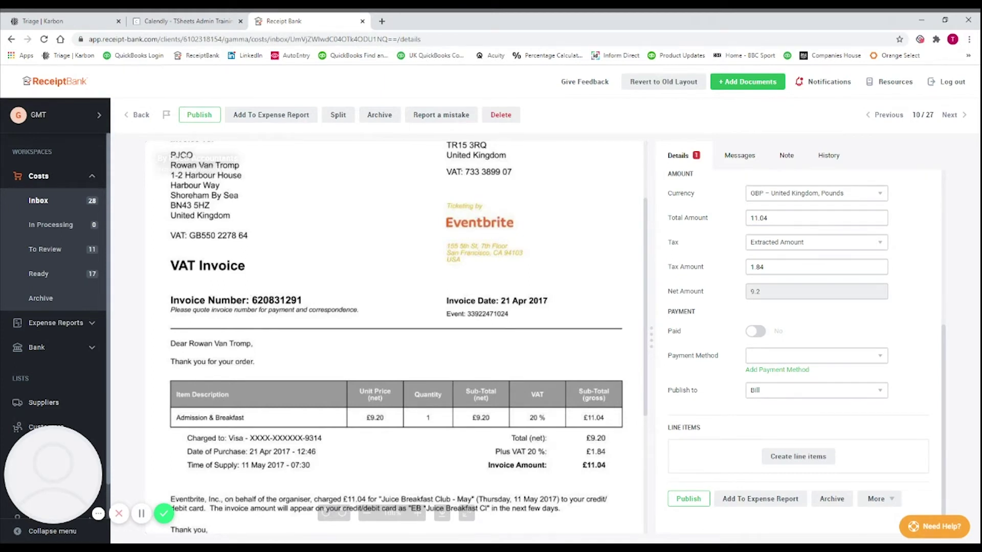
left_click(688, 498)
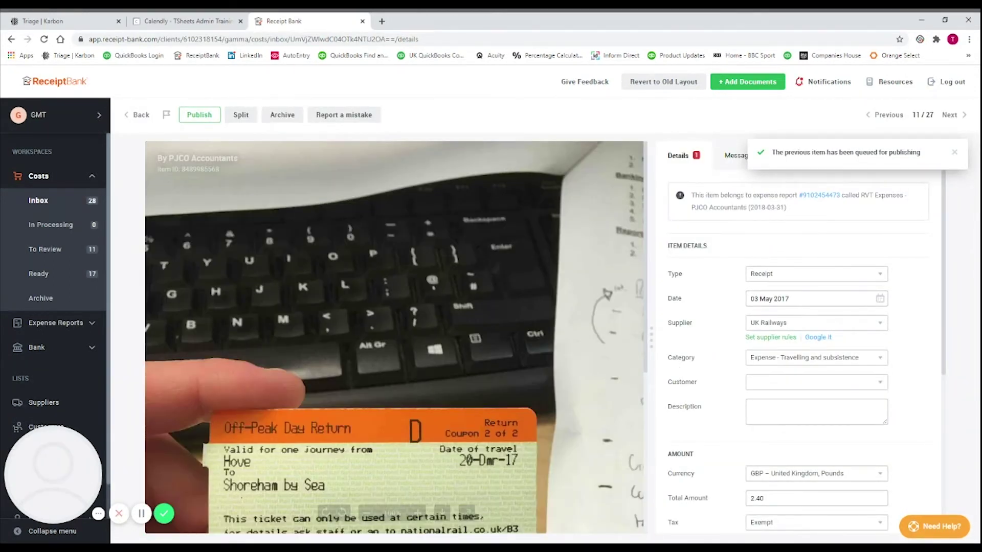
Look over the UK Railways ticket receipt and return to the costs inbox list.
scroll(798, 358, "down", 3)
scroll(798, 358, "up", 3)
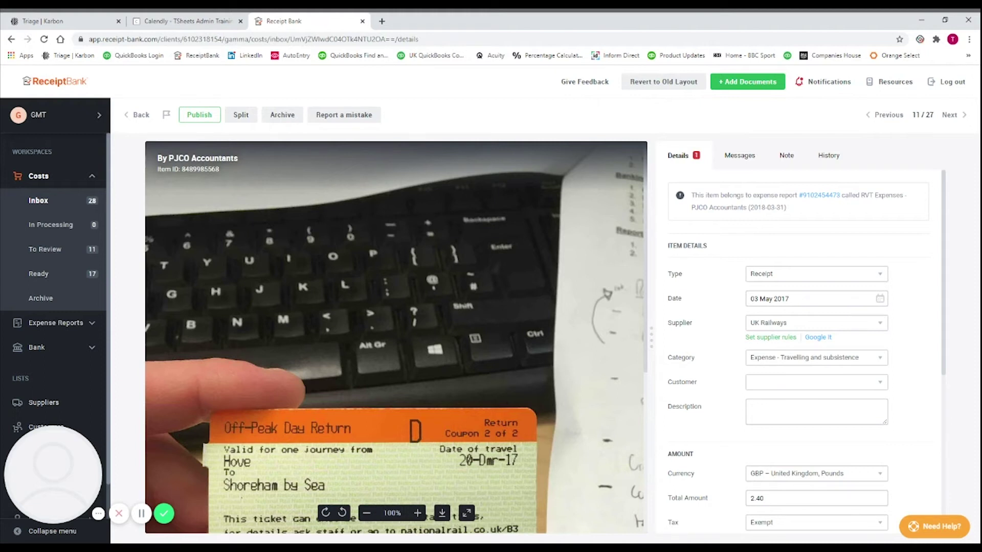
left_click(47, 200)
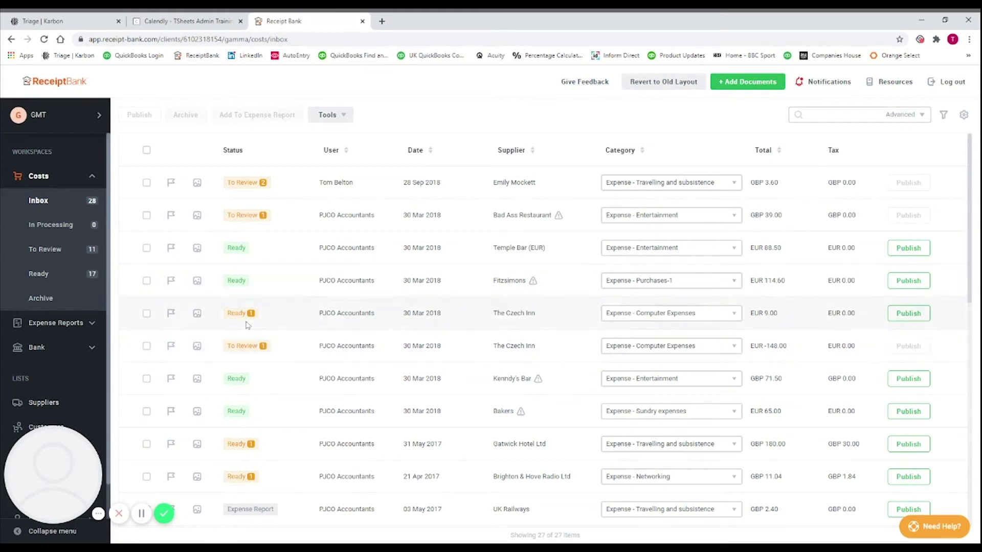
Expand the client's lists and open the payment methods list.
scroll(92, 406, "down", 1)
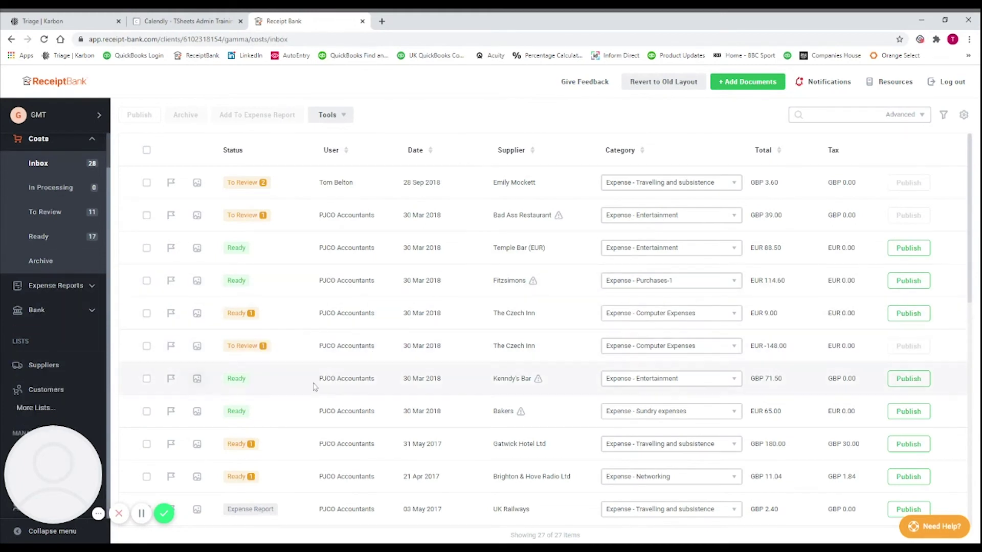
left_click_drag(45, 433, 335, 460)
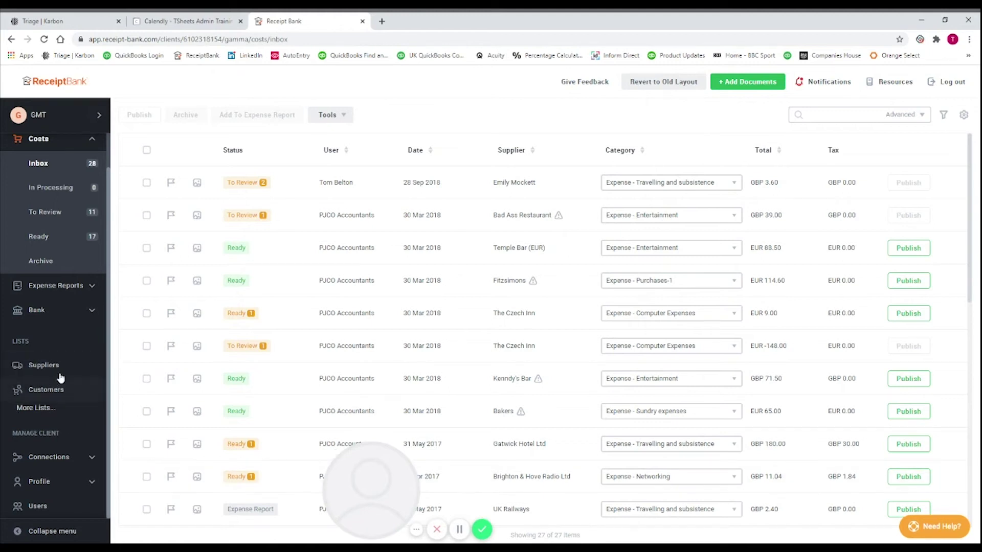
left_click(43, 409)
scroll(31, 388, "down", 1)
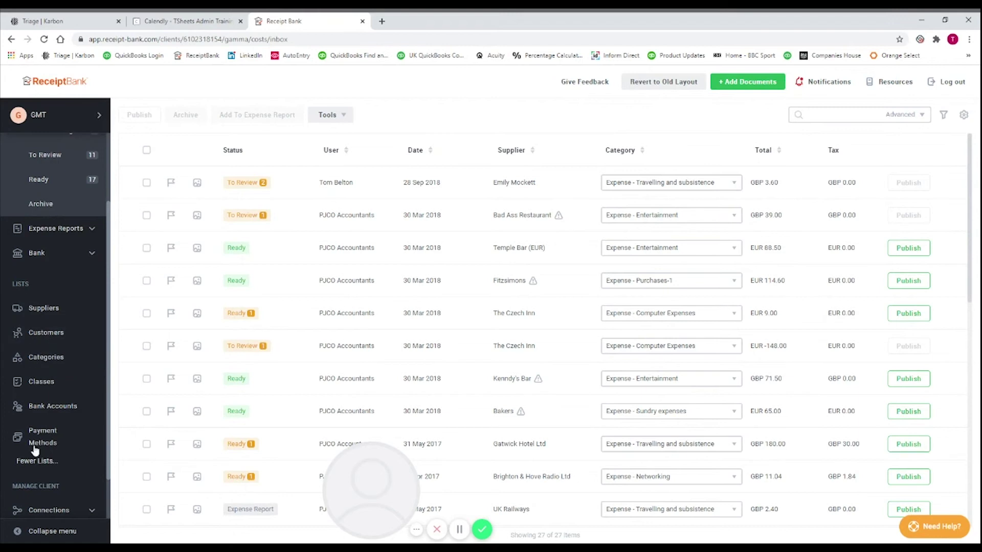
left_click(53, 440)
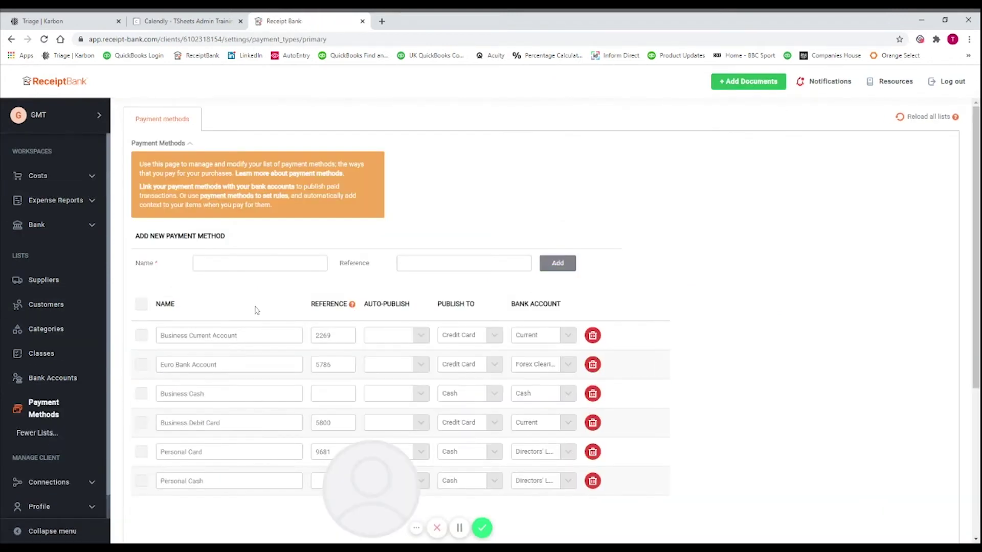
Examine the payment methods' references and the bank accounts linked to the Business Debit Card and Personal Card.
left_click(312, 339)
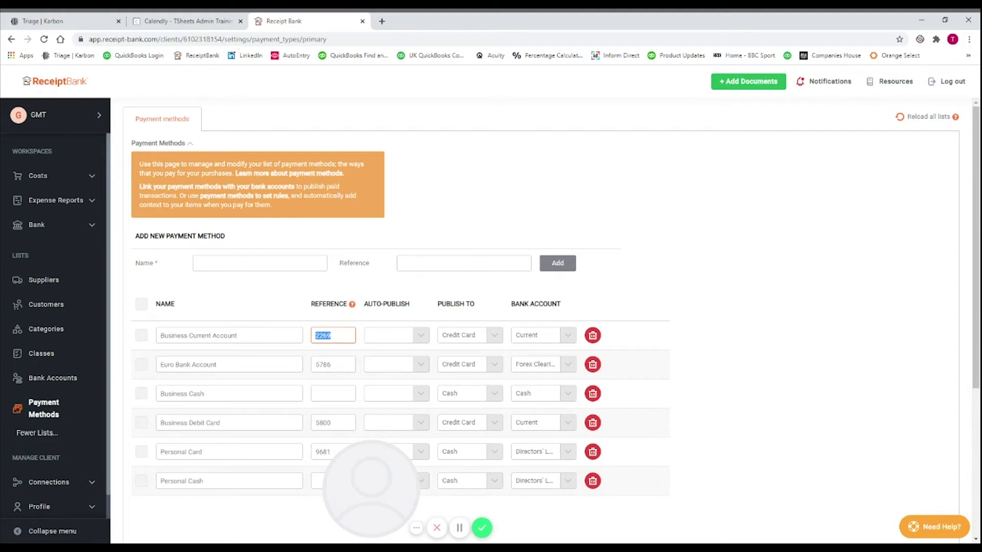
left_click_drag(204, 455, 146, 458)
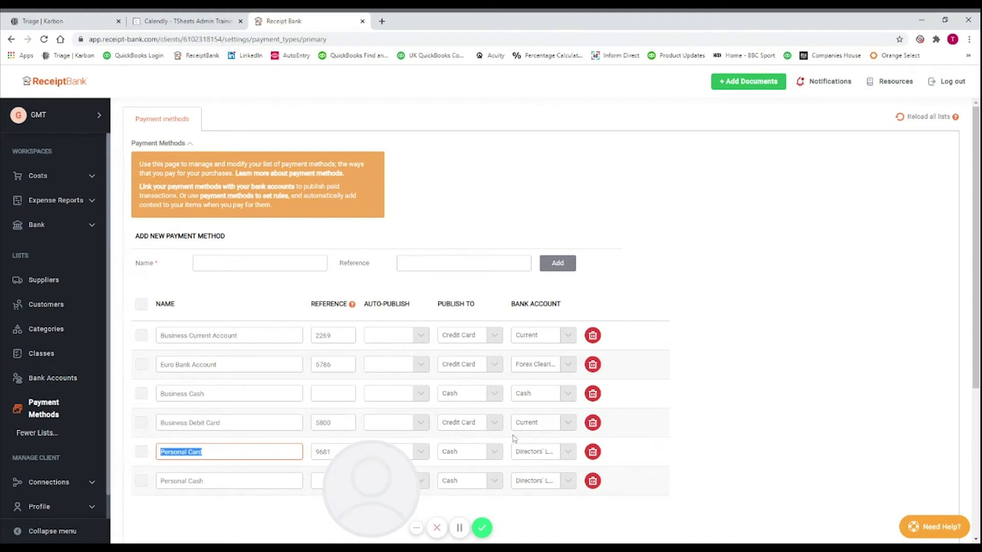
left_click(526, 423)
left_click(536, 424)
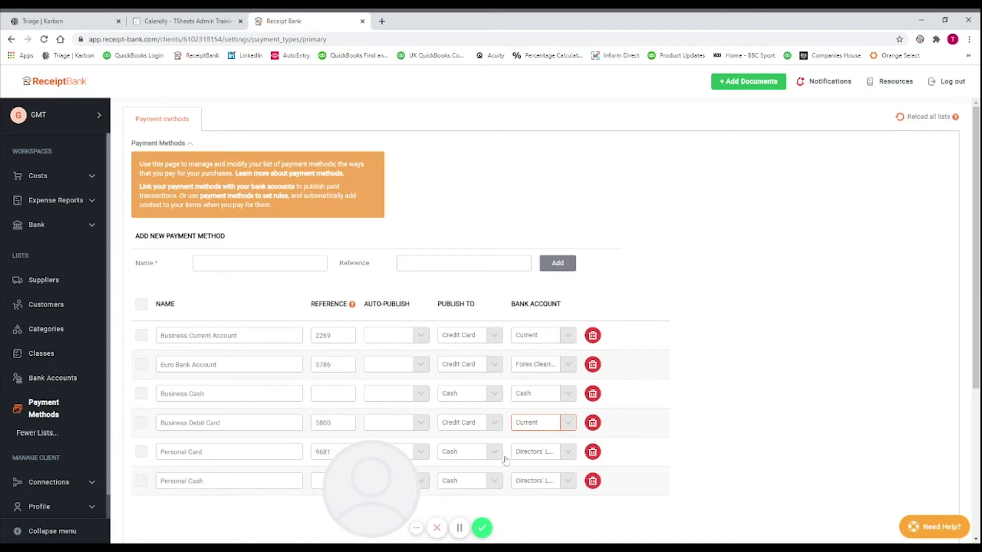
left_click(535, 452)
left_click(555, 460)
Return to the costs inbox and look through its items down to the end of the list.
left_click(57, 188)
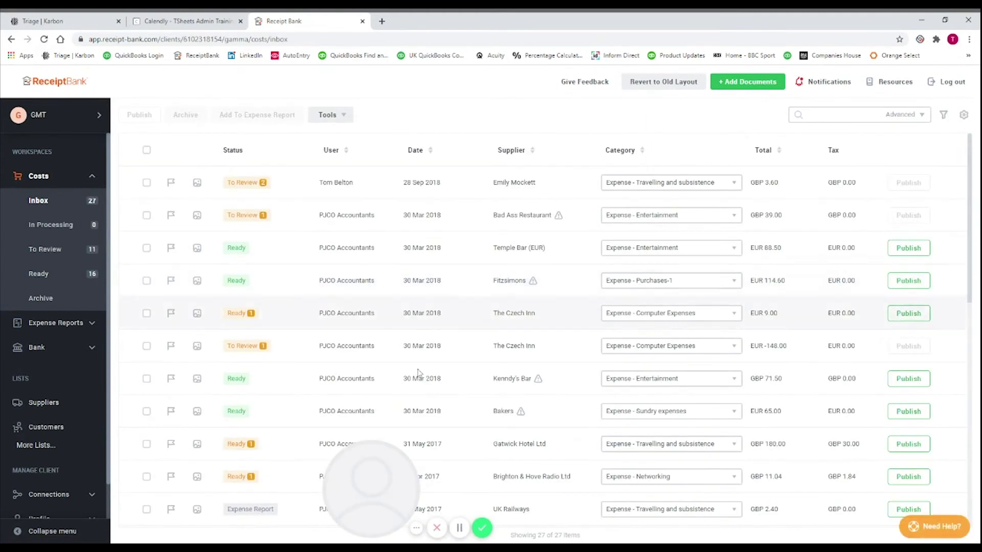
scroll(352, 367, "down", 1)
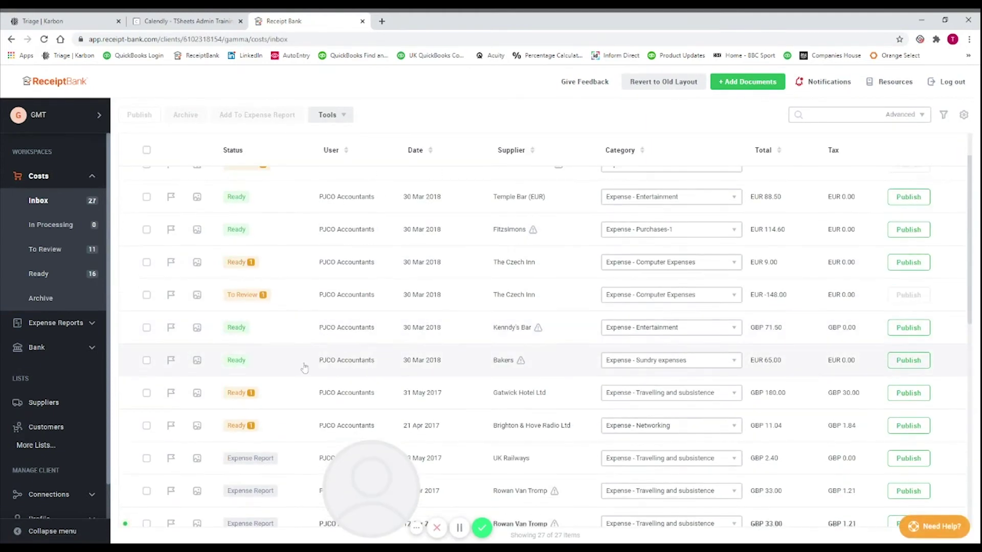
scroll(295, 376, "down", 8)
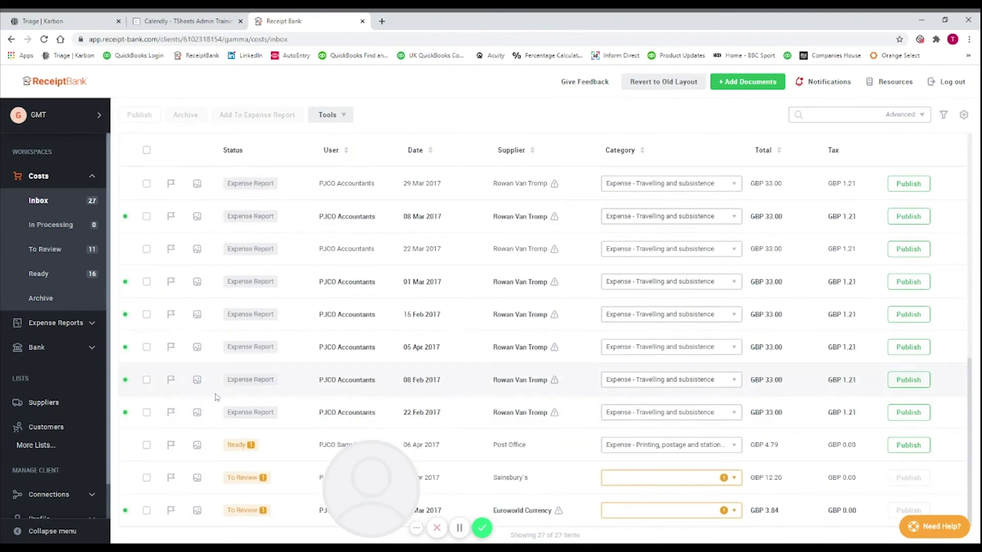
Open the supplier AXA from the suppliers list and set its rule category to Expense - Insurance.
left_click(70, 448)
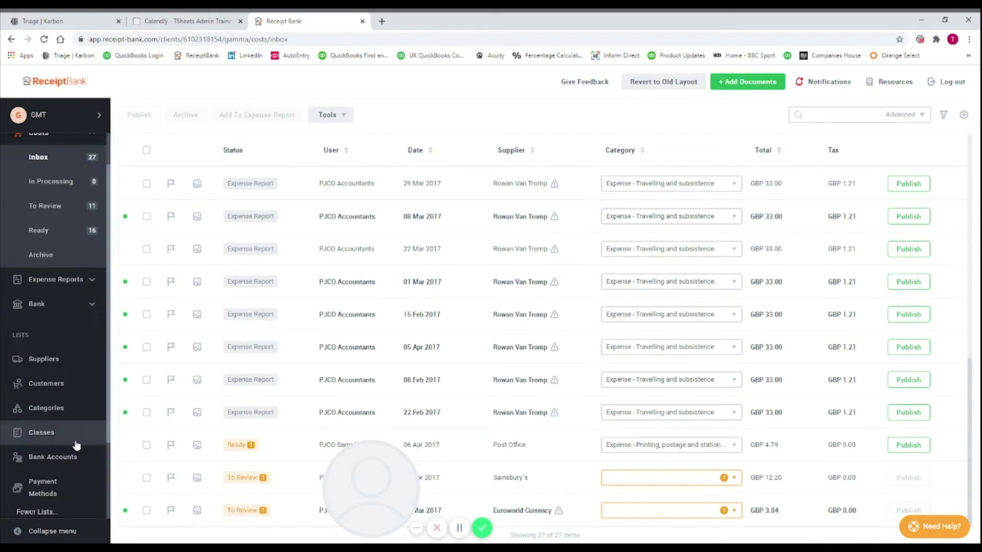
left_click(59, 366)
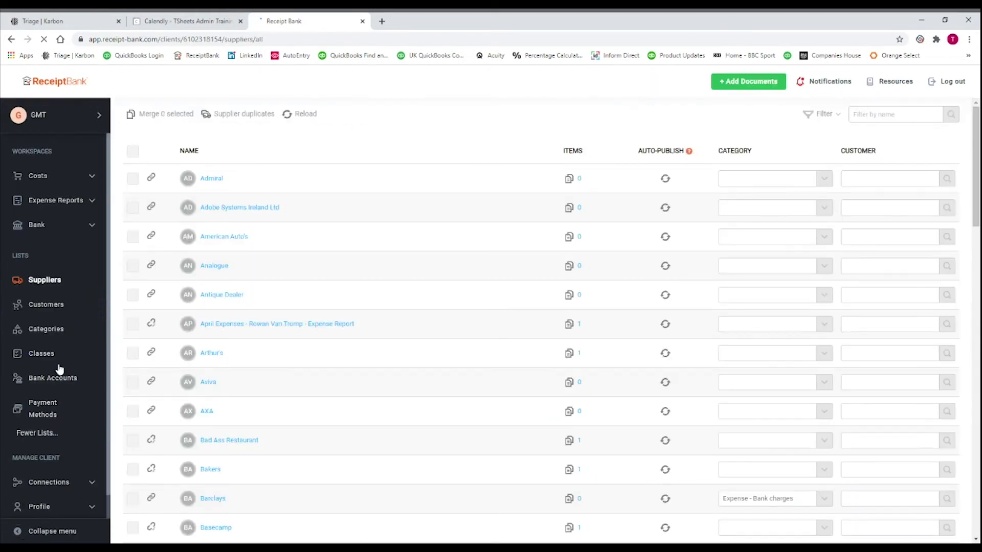
scroll(226, 387, "down", 2)
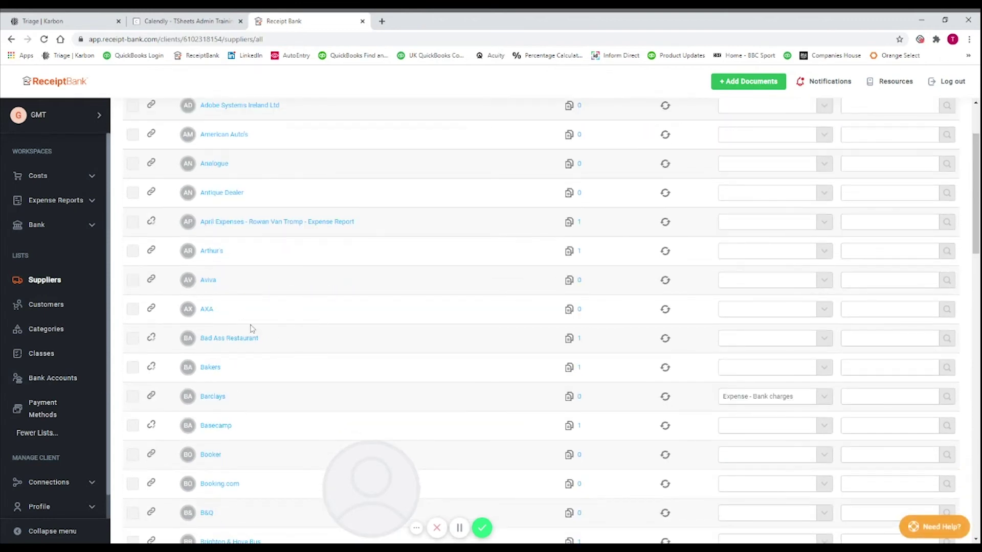
left_click(213, 313)
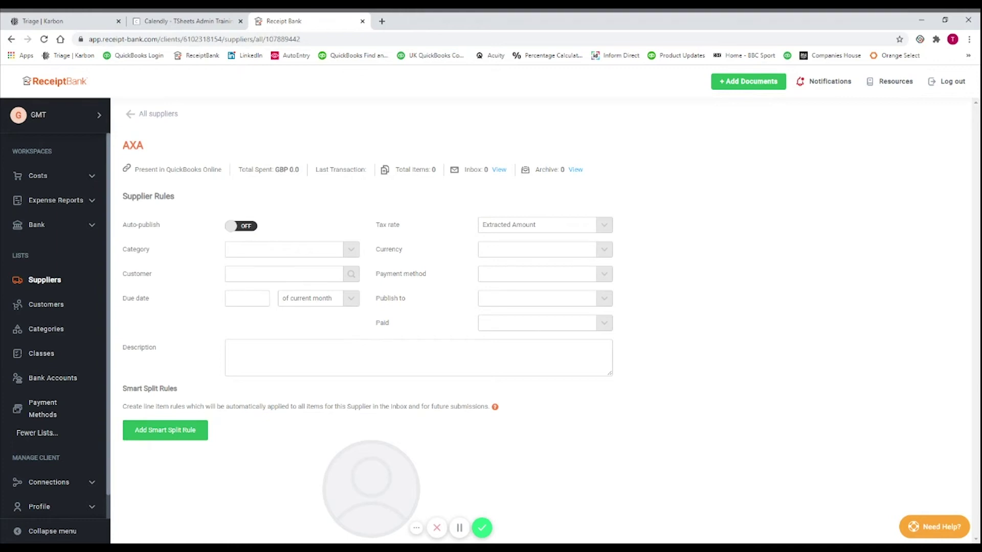
left_click(336, 251)
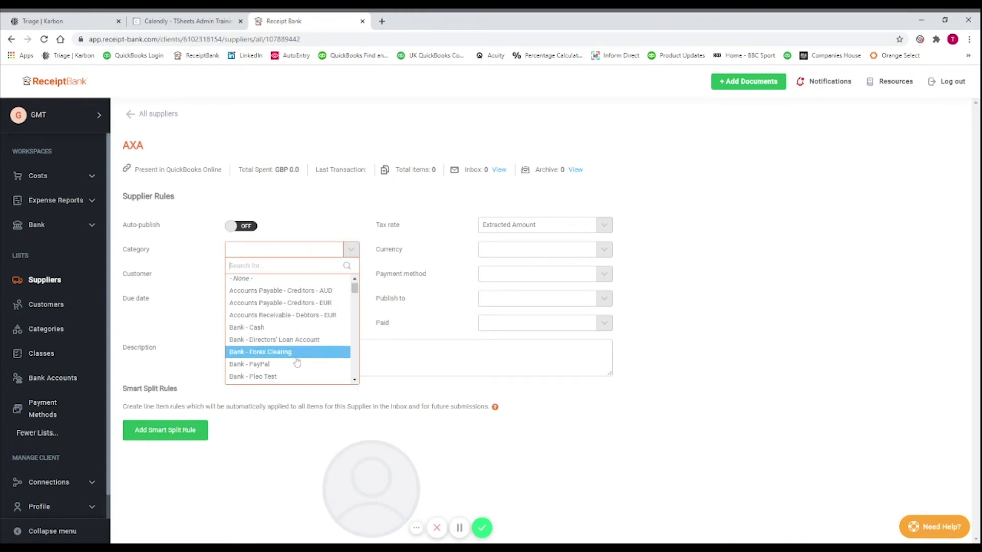
scroll(307, 314, "down", 6)
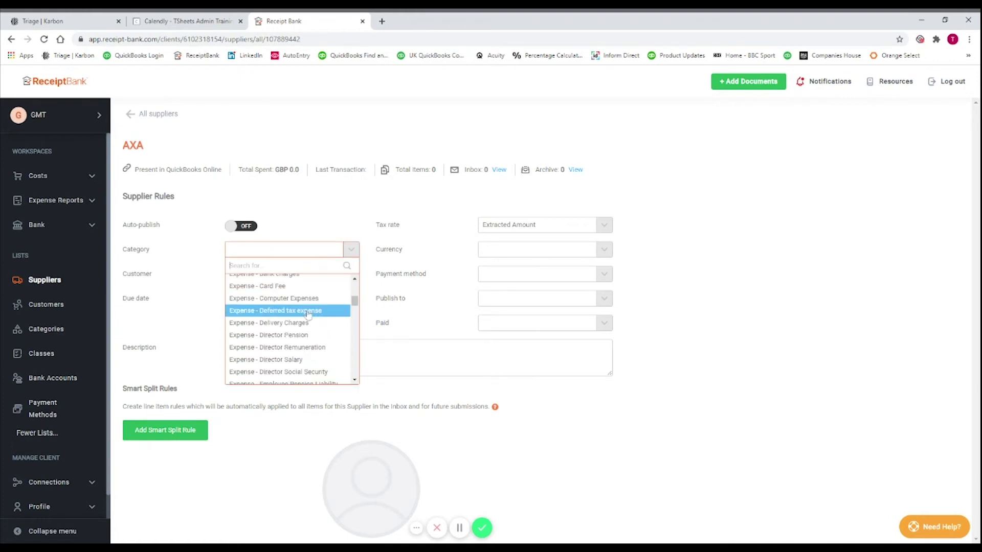
type("ins")
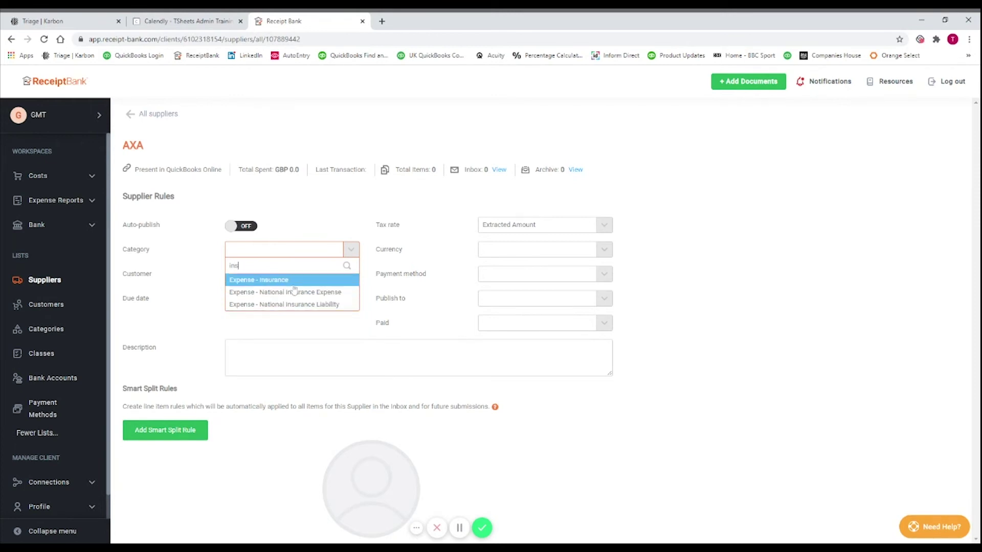
key("Return")
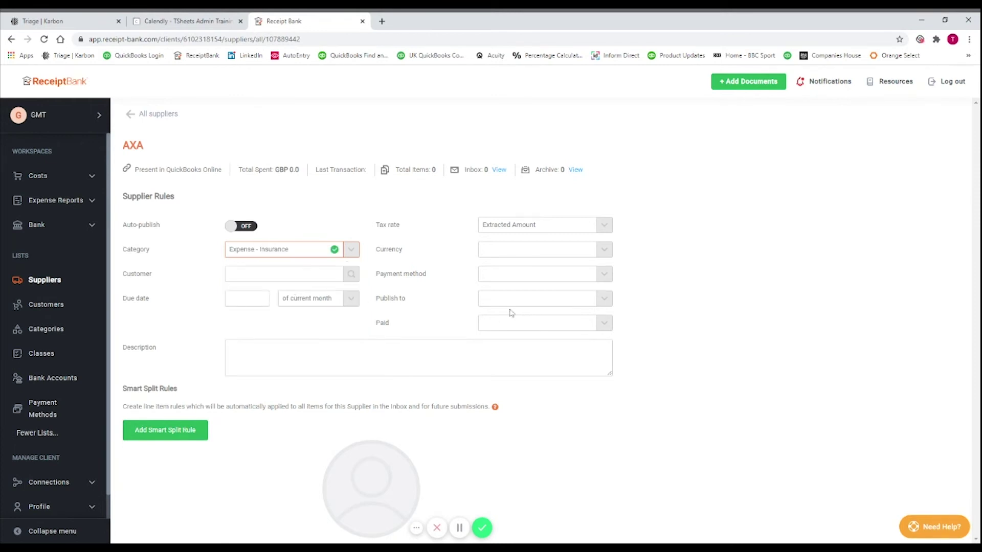
Set AXA's payment rules to the Business Current Account method, publishing to Credit Card, with Paid set to Yes.
left_click(515, 275)
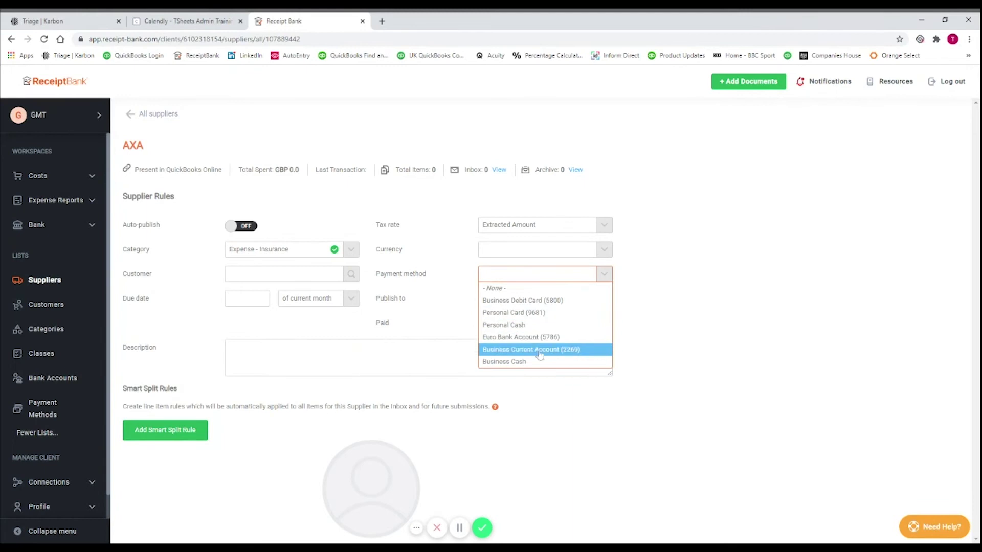
left_click(539, 350)
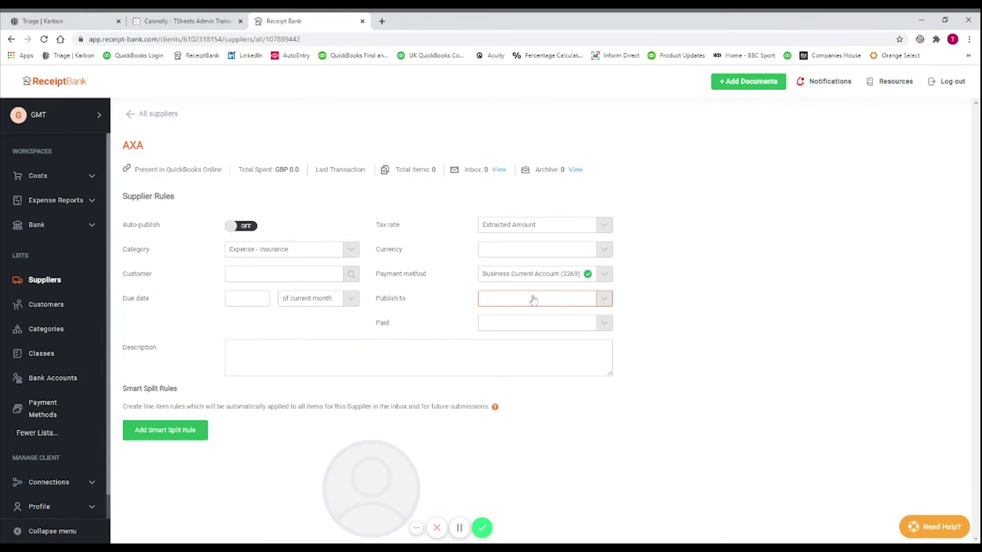
left_click(533, 300)
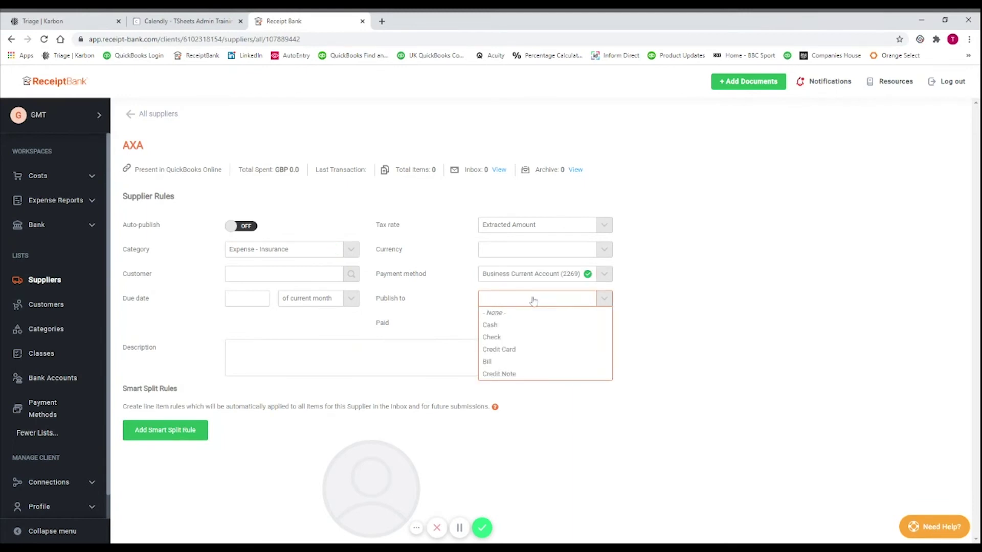
left_click(520, 351)
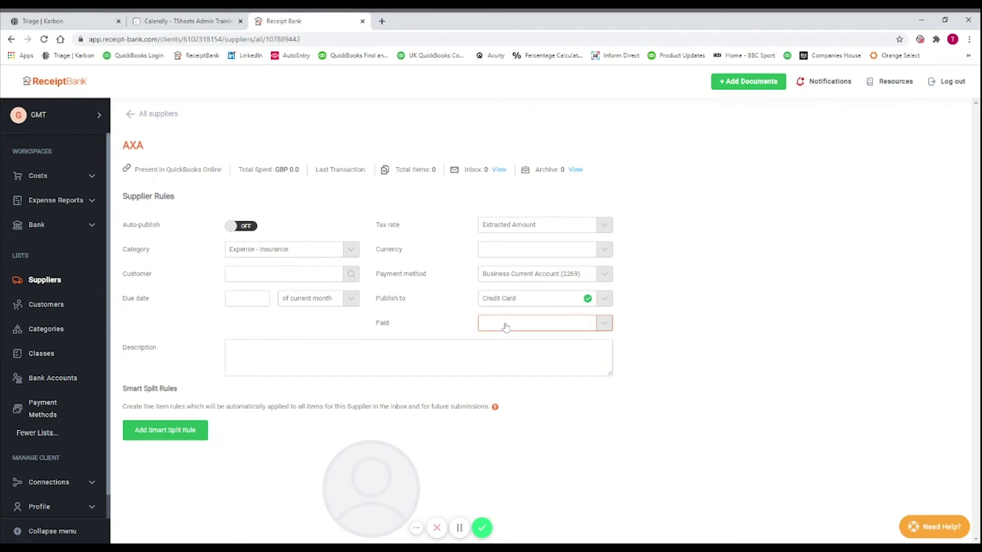
left_click(505, 327)
left_click(508, 356)
Set AXA's tax rate rule to Exempt and switch on auto-publish for the supplier.
left_click(524, 230)
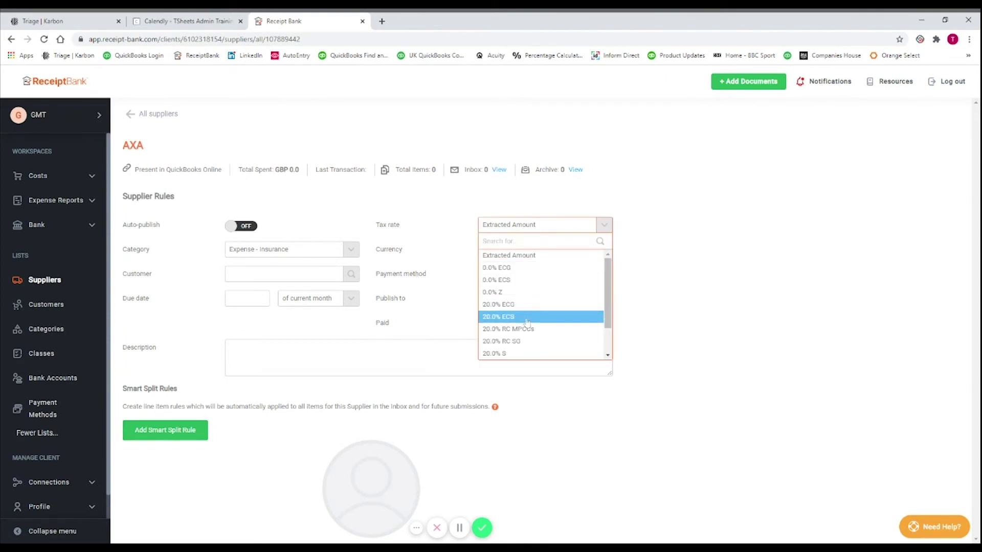
scroll(527, 322, "down", 2)
left_click(524, 340)
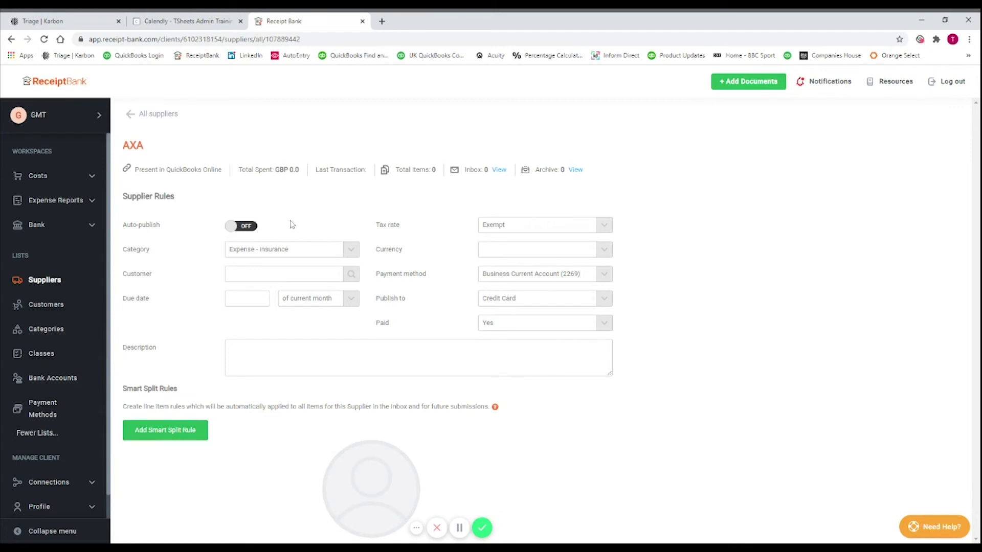
left_click(243, 228)
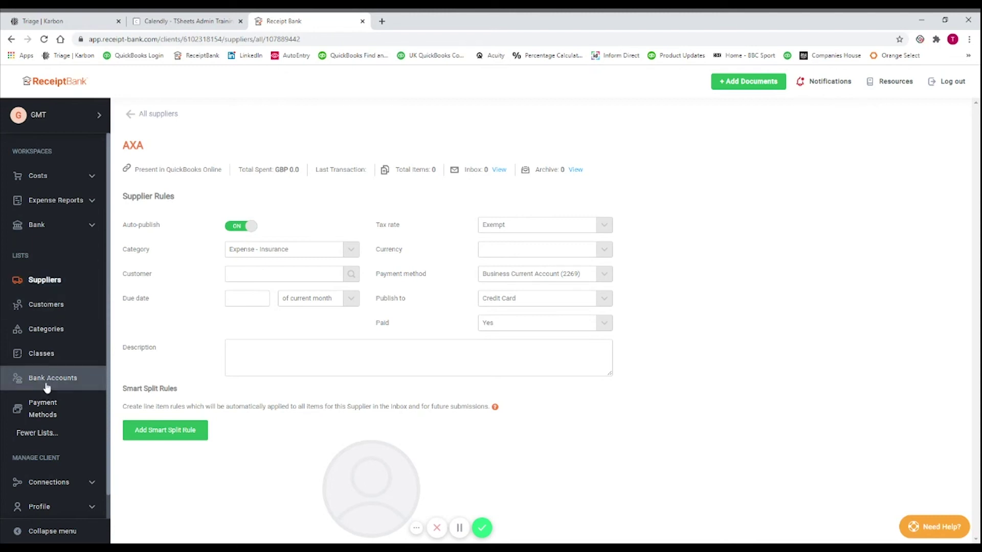
Open the expense reports inbox and start the Effortless Expense Reports setup, keeping report creation at Monthly.
left_click(56, 184)
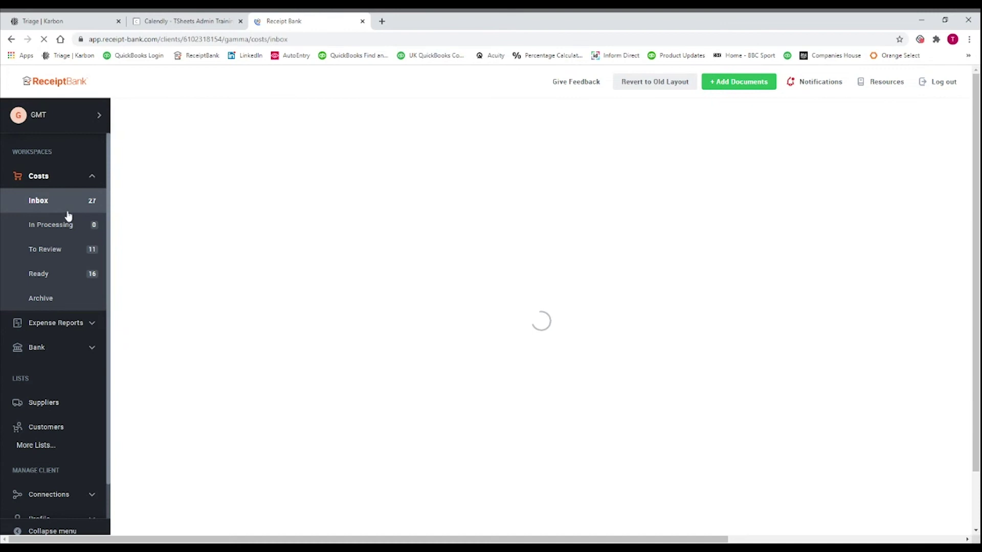
left_click(67, 331)
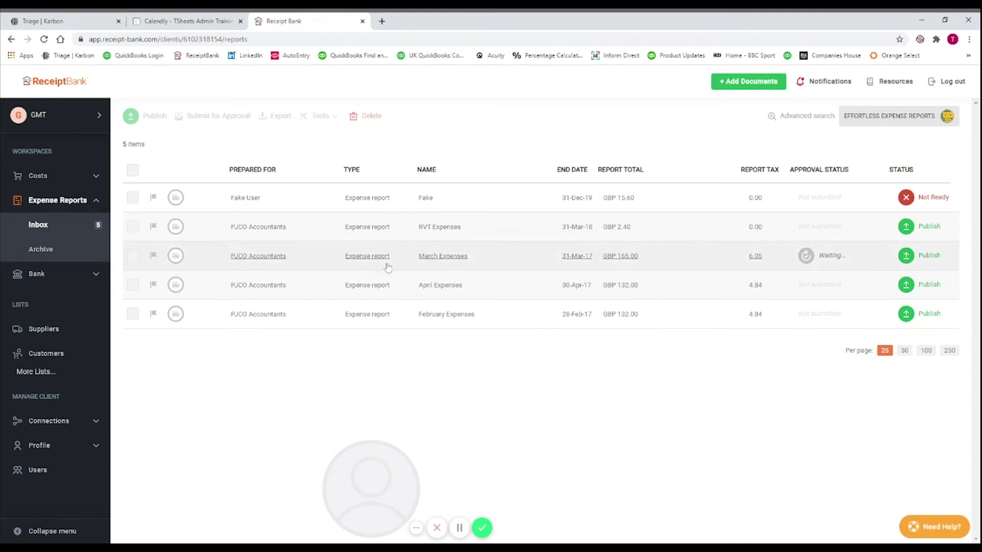
left_click(889, 123)
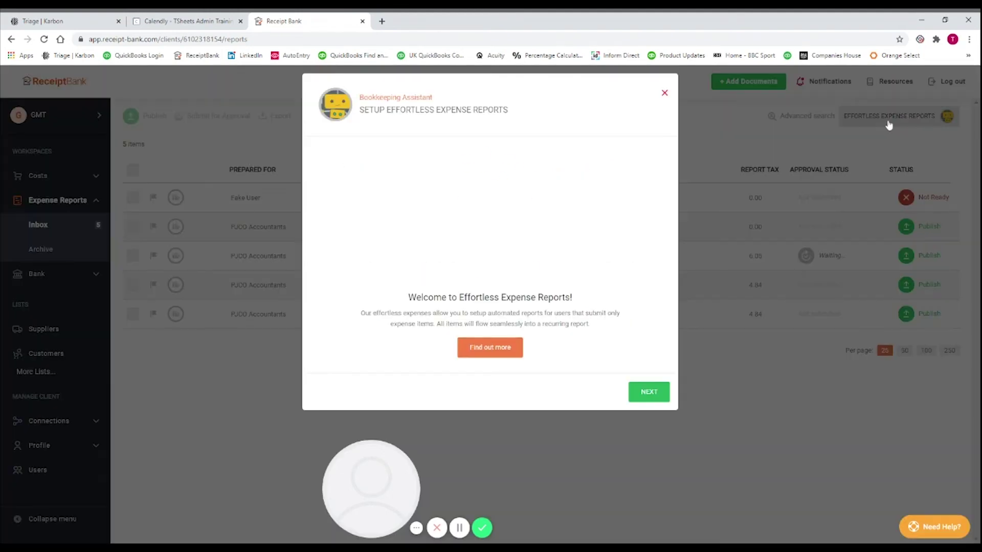
left_click(661, 392)
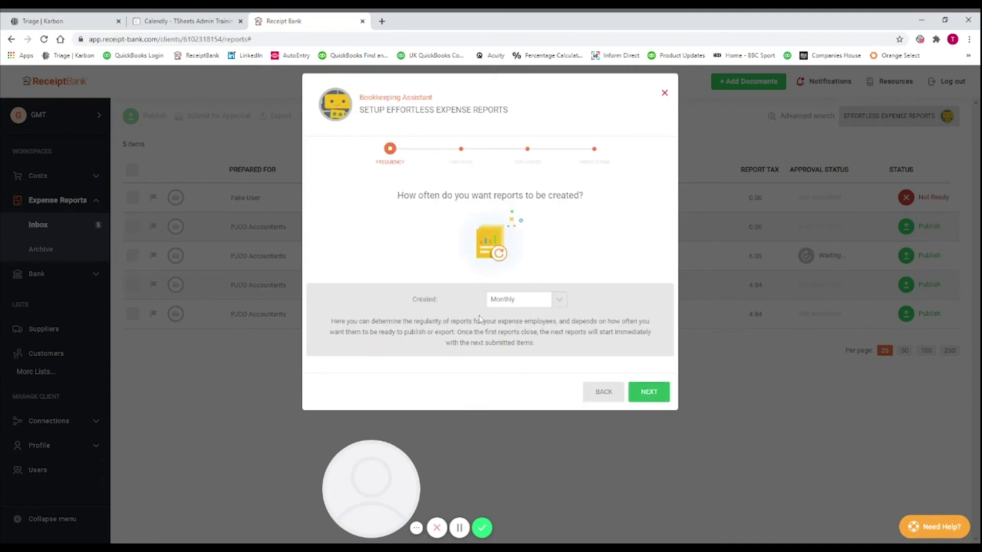
left_click(661, 396)
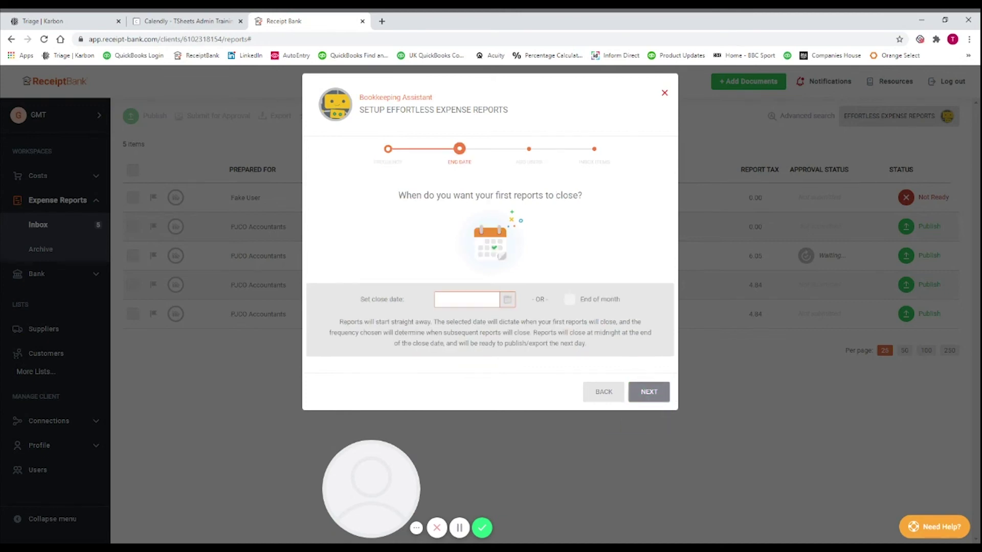
Set the first expense reports to close at the end of the month and view the users available for reports.
left_click(507, 299)
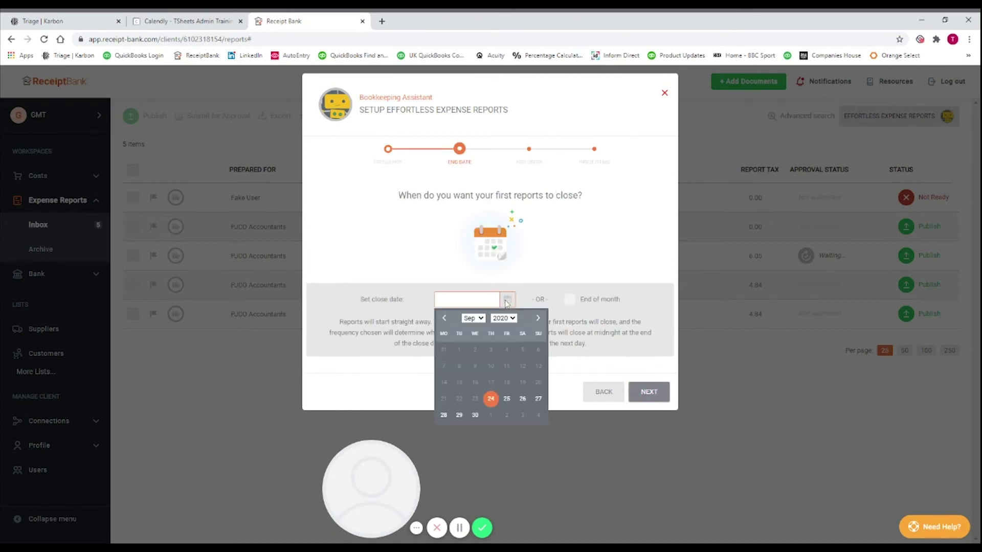
left_click(475, 415)
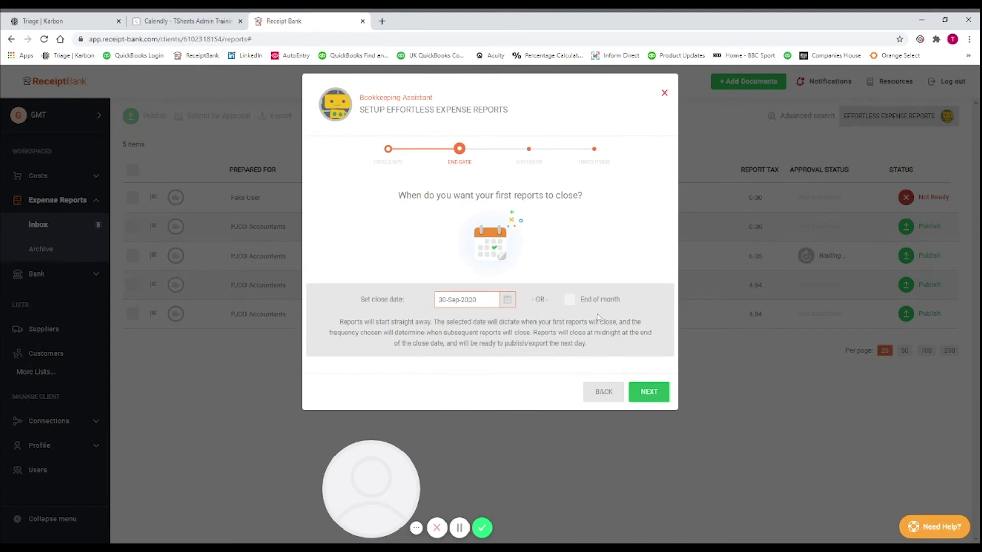
left_click(575, 303)
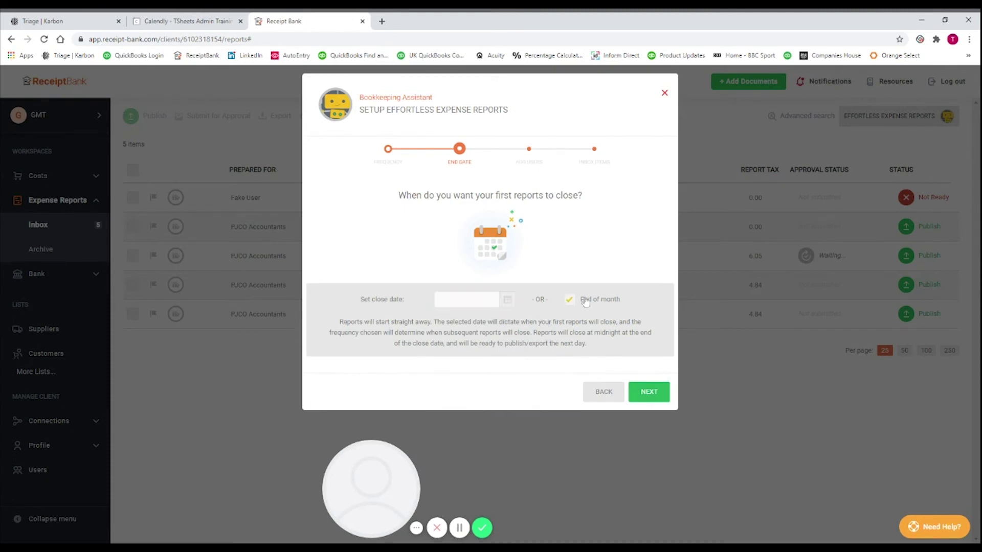
left_click(649, 394)
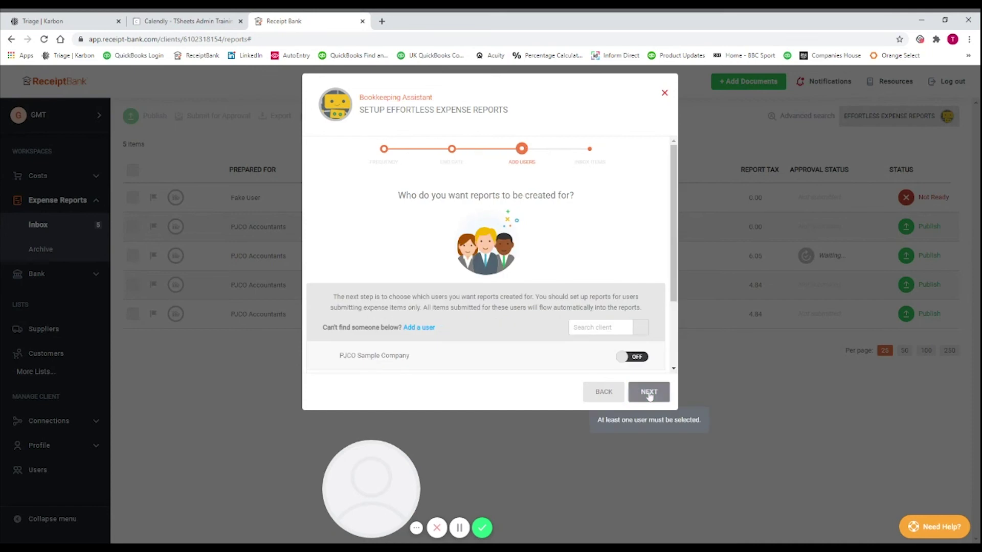
scroll(567, 345, "down", 2)
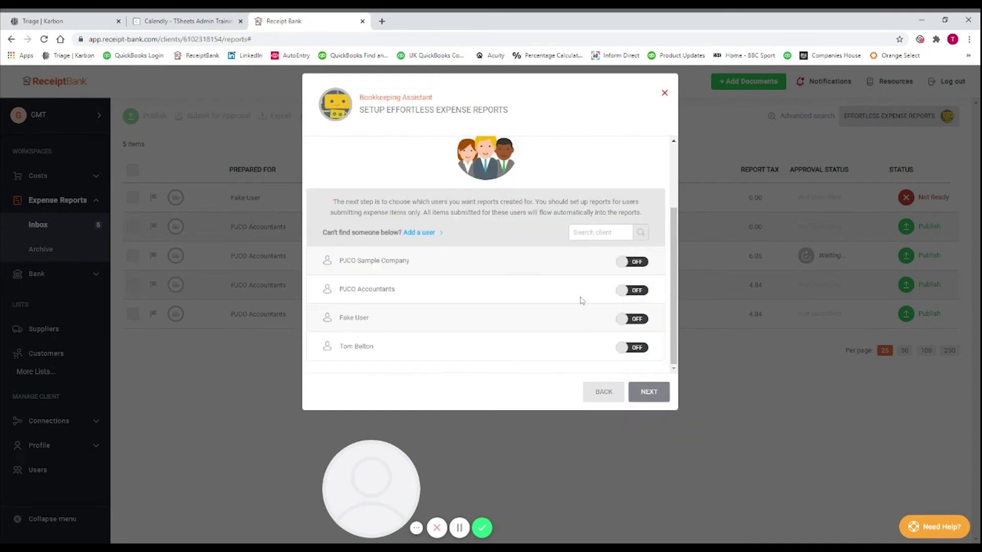
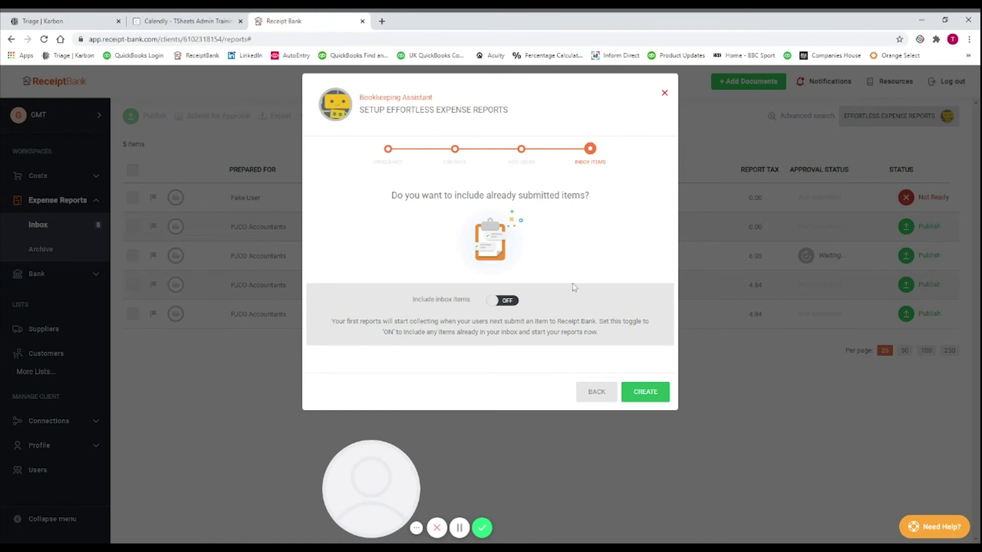
Include the already submitted inbox items, create the effortless expense reports and close the setup summary.
left_click(504, 302)
left_click(646, 392)
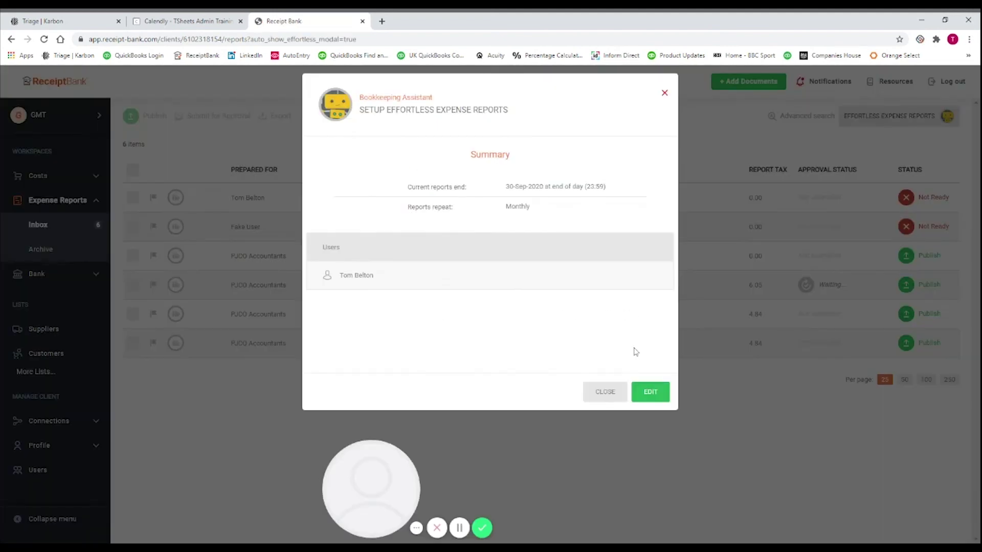
left_click(664, 93)
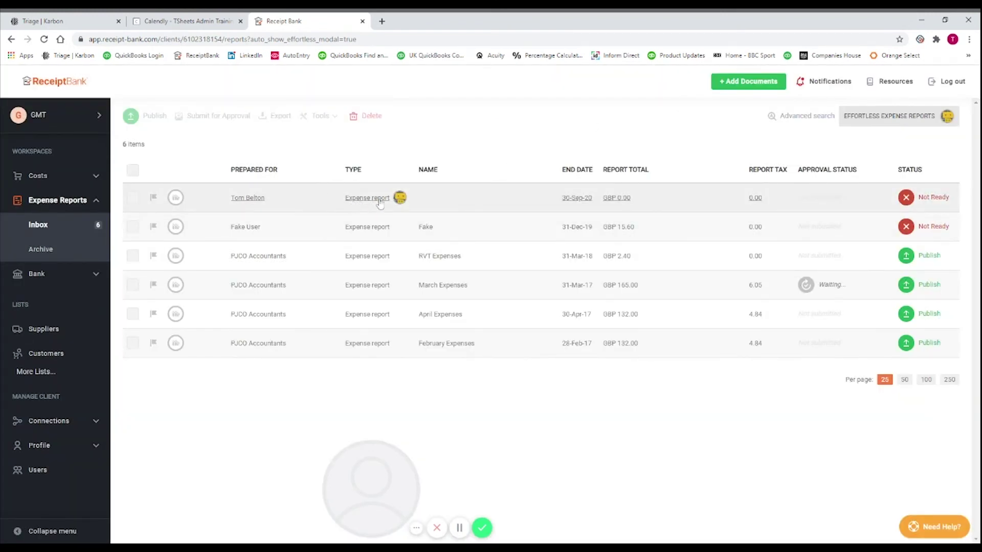
Open the expense report ending 30-Sep-20, examine its mileage item's claim document and details, and return to the expense reports inbox.
left_click(578, 200)
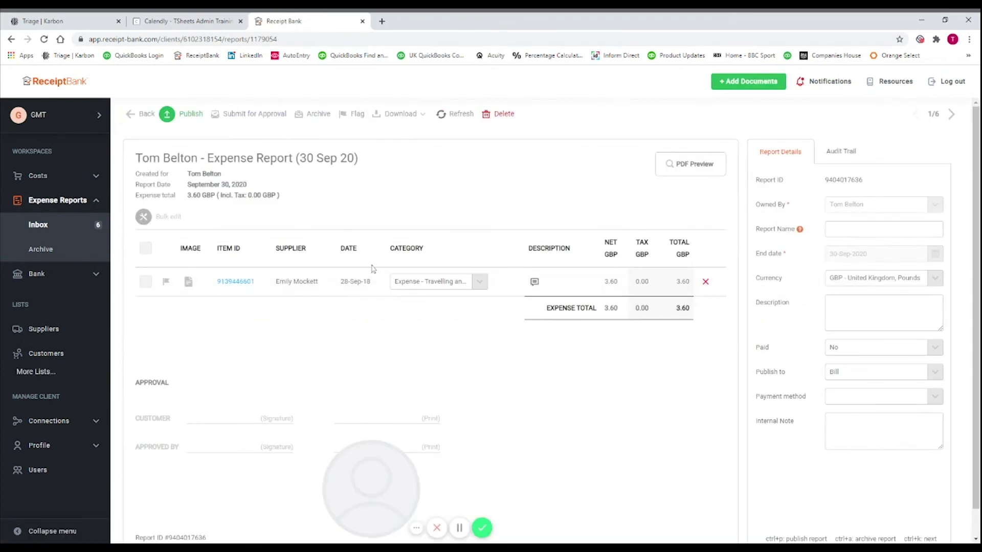
left_click(297, 266)
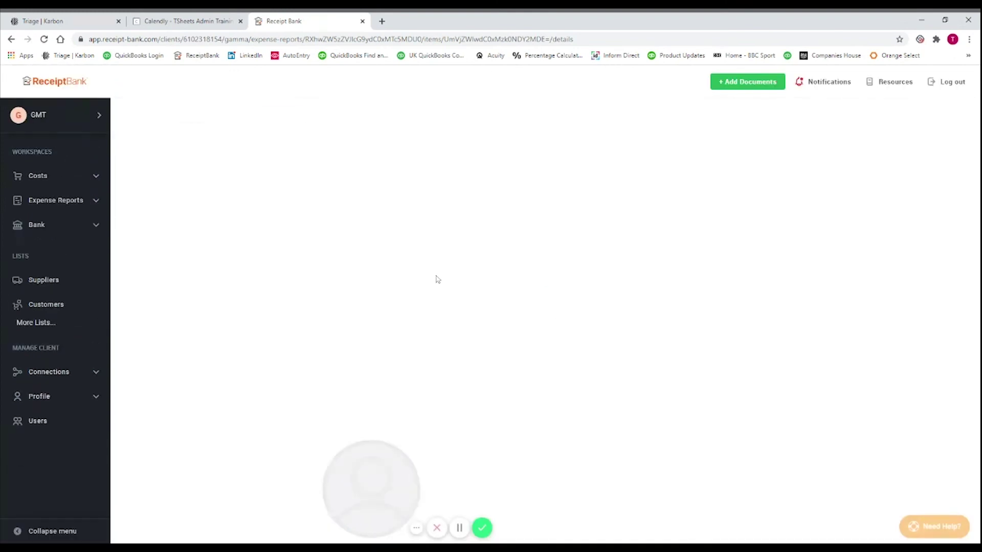
scroll(409, 276, "down", 3)
scroll(374, 330, "down", 1)
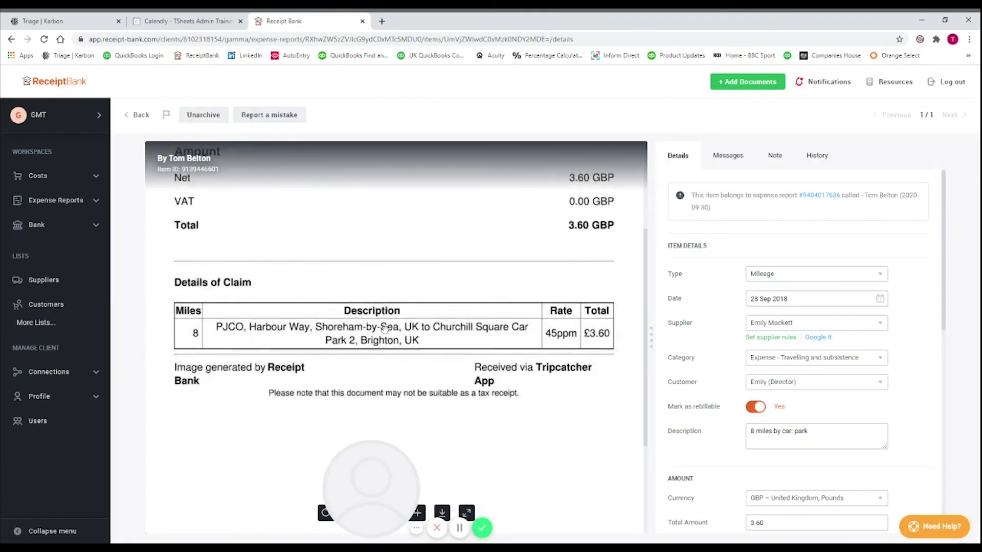
scroll(443, 294, "up", 4)
scroll(444, 301, "down", 3)
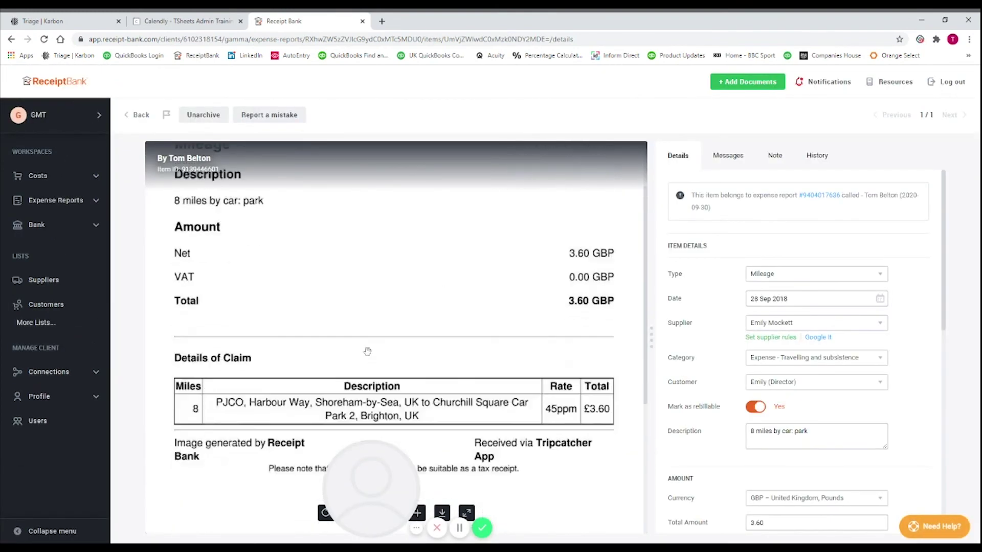
scroll(351, 327, "up", 3)
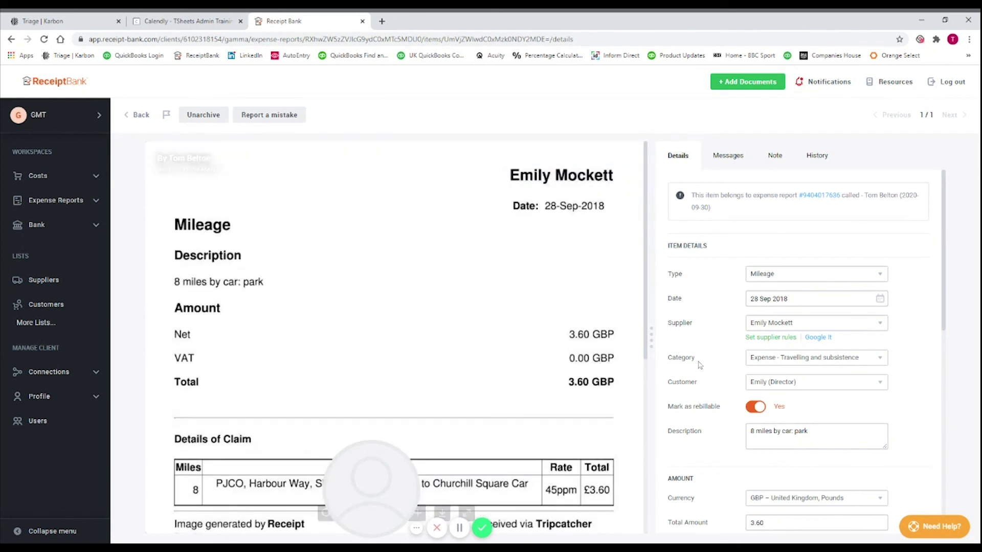
left_click(136, 117)
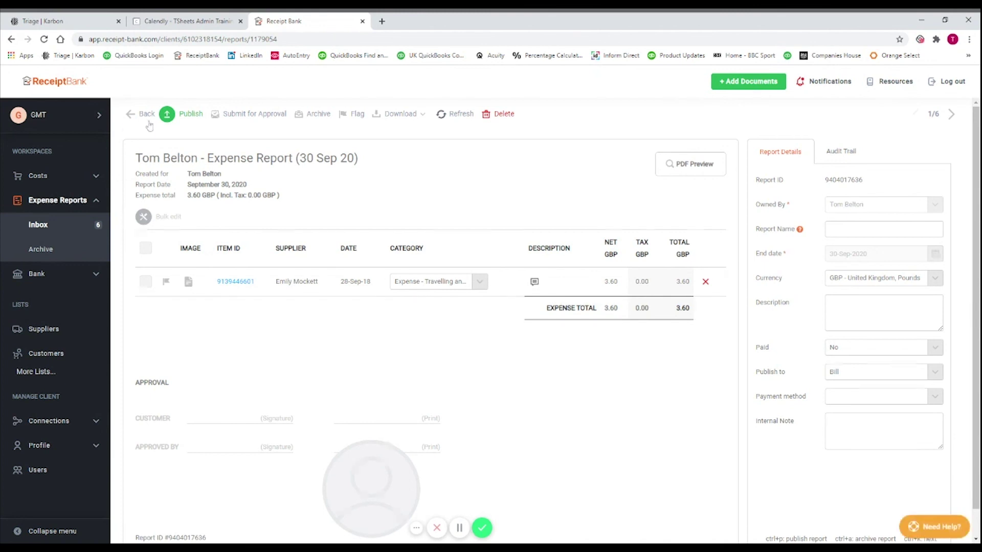
left_click(137, 114)
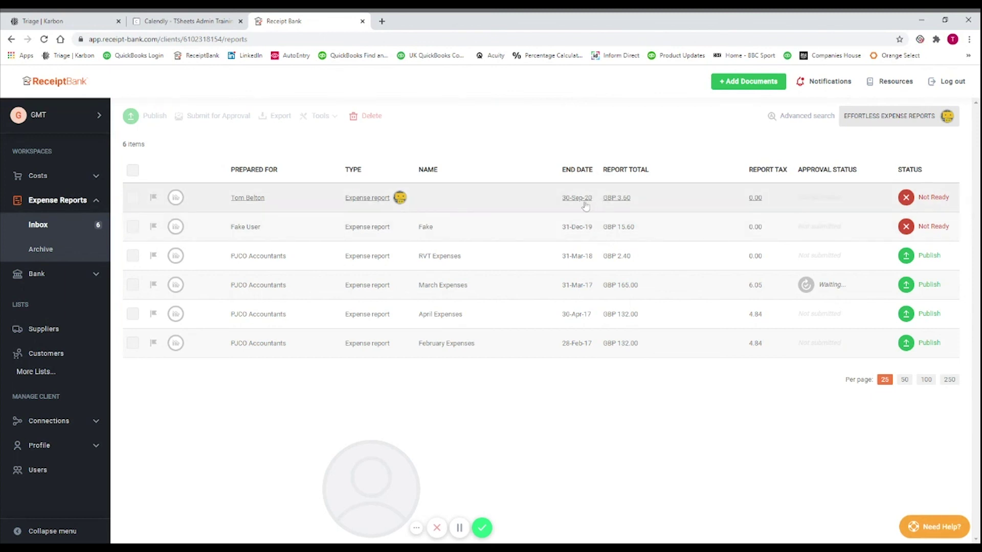
Select the 30-Sep-20 expense report and view the approvers available for submitting it, leaving without assigning one.
left_click(132, 202)
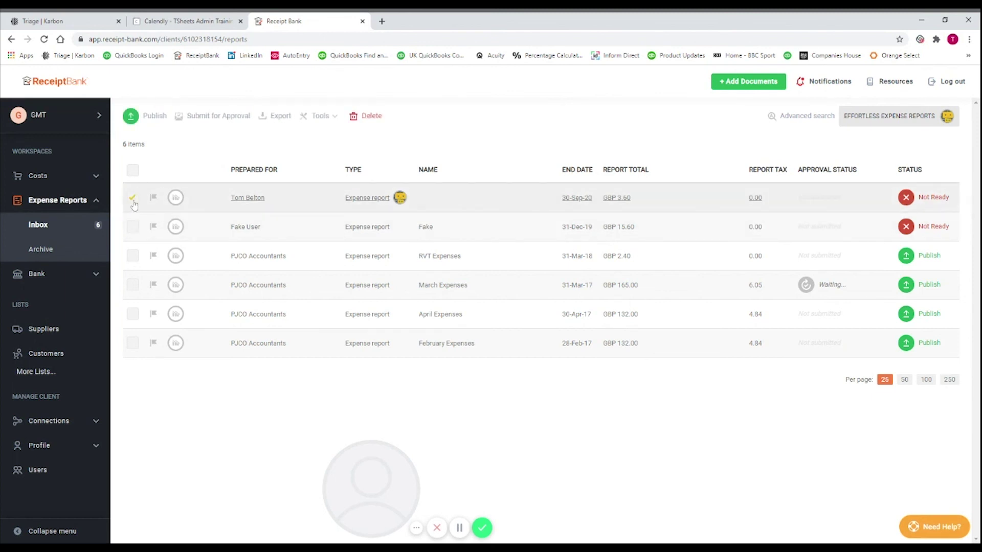
left_click(209, 120)
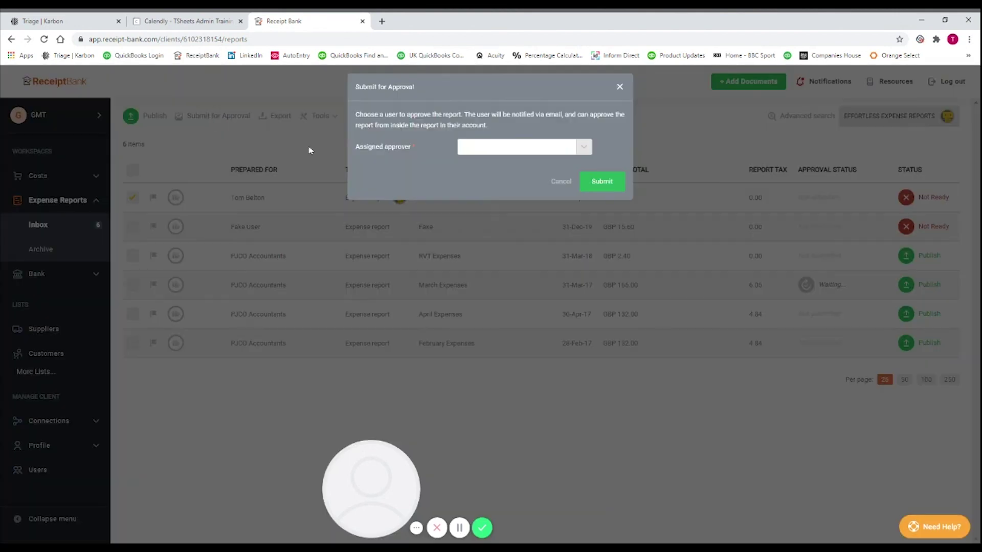
left_click(583, 149)
scroll(516, 215, "down", 5)
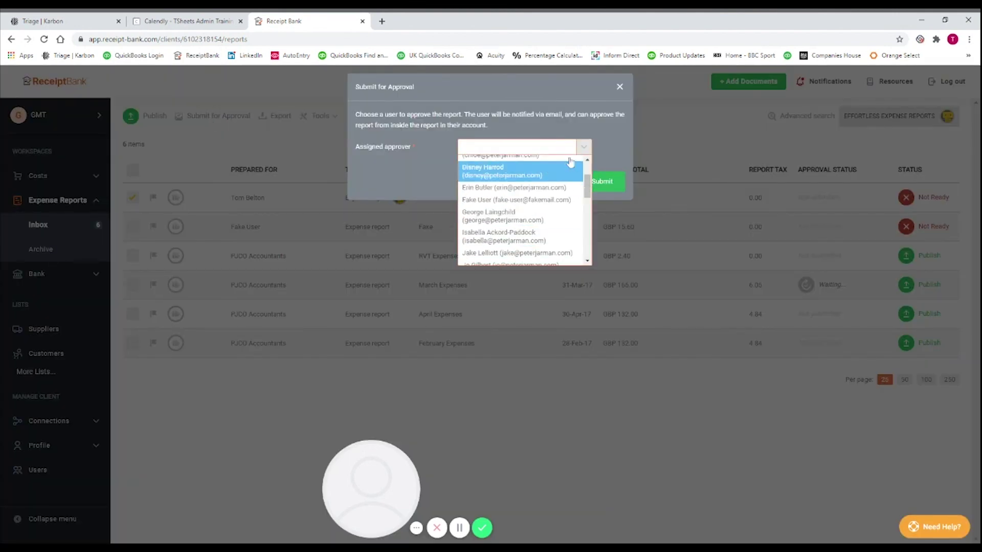
key("Down")
key("Down")
key("Down")
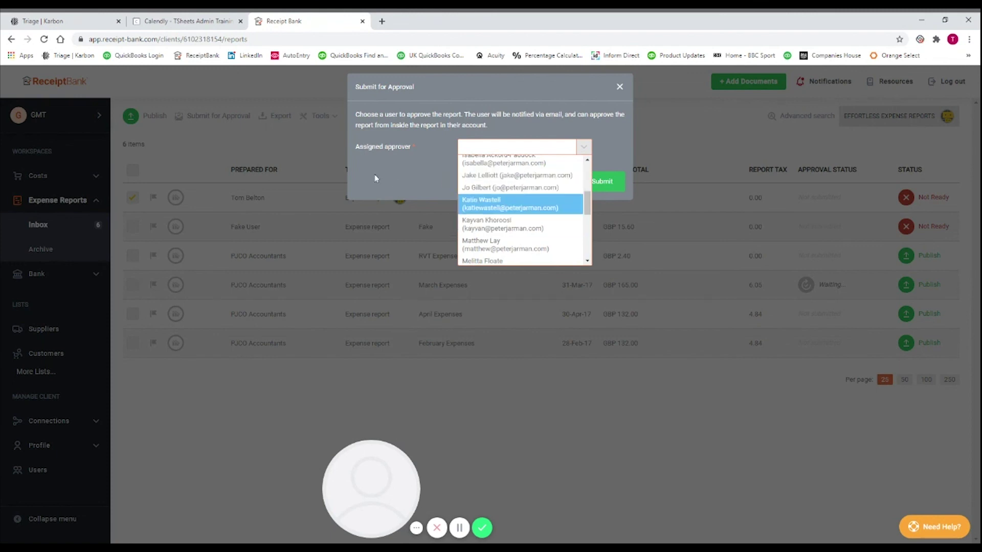
left_click(414, 174)
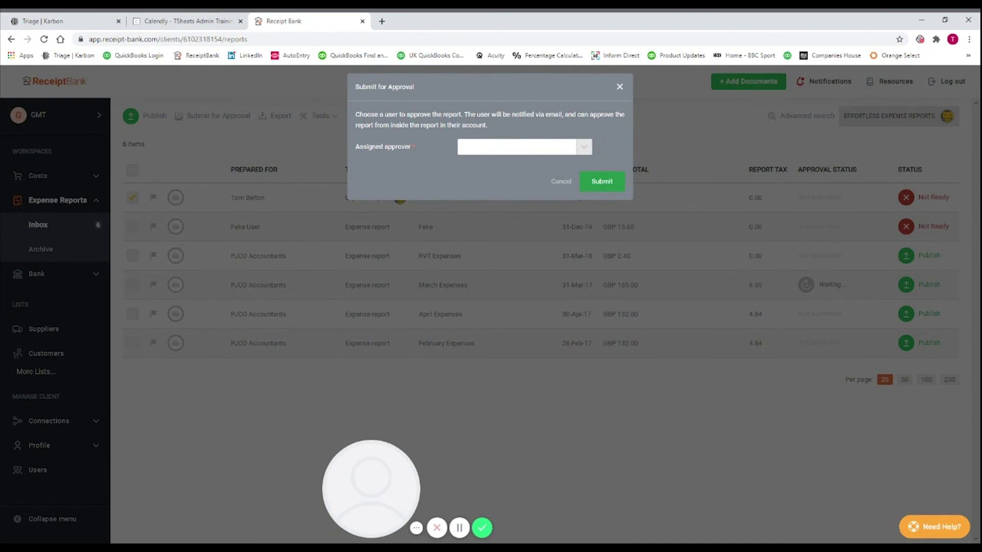
left_click(620, 89)
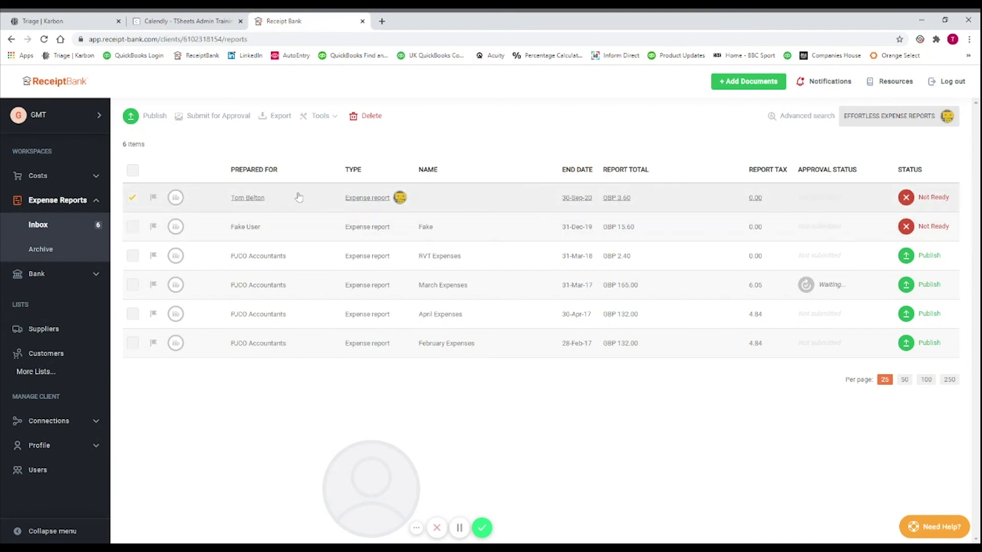
Go to the Costs workspace.
mouse_move(512, 210)
left_click(65, 176)
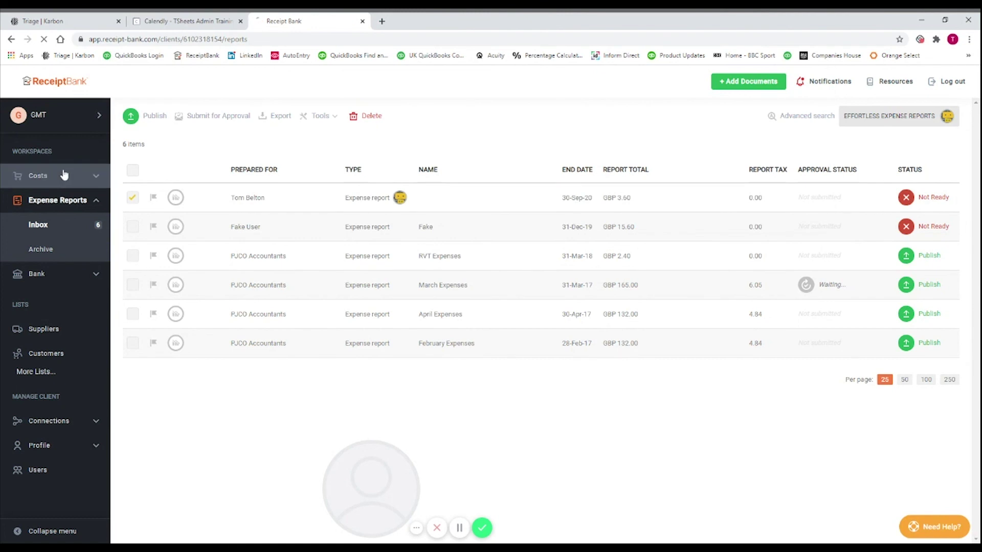